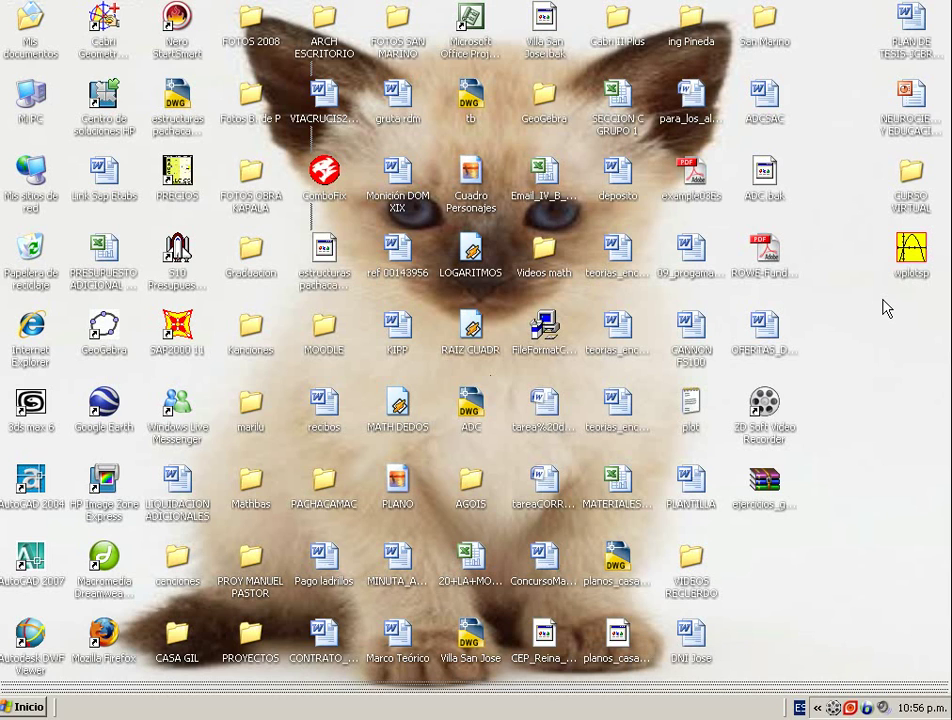
# Step: Start Winplot, open a 2D graph window and create a new blank graph
pyautogui.doubleClick(918, 260)
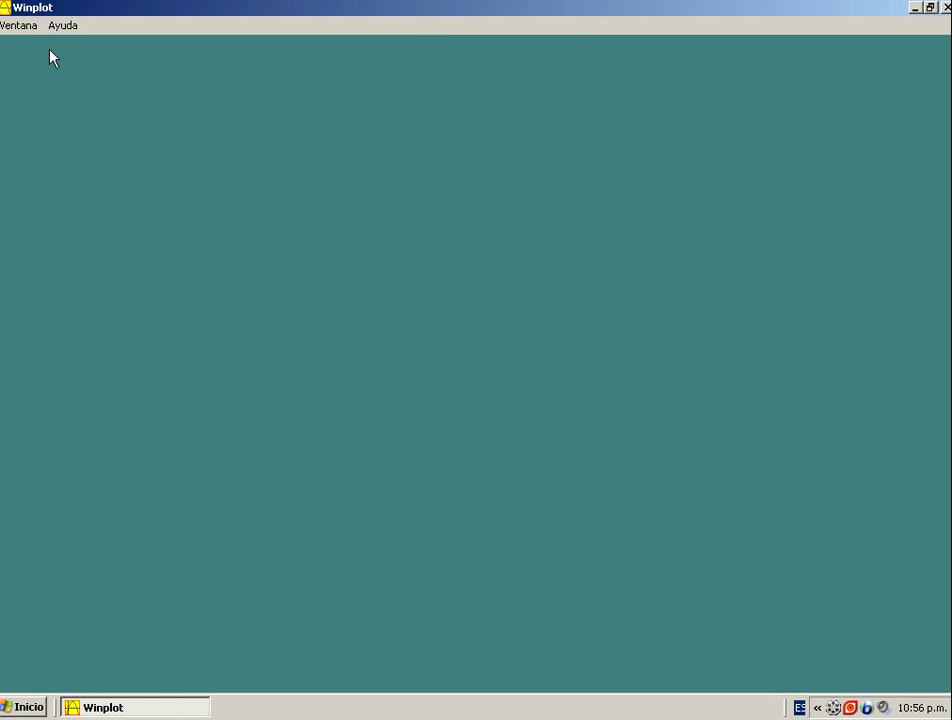
pyautogui.click(28, 31)
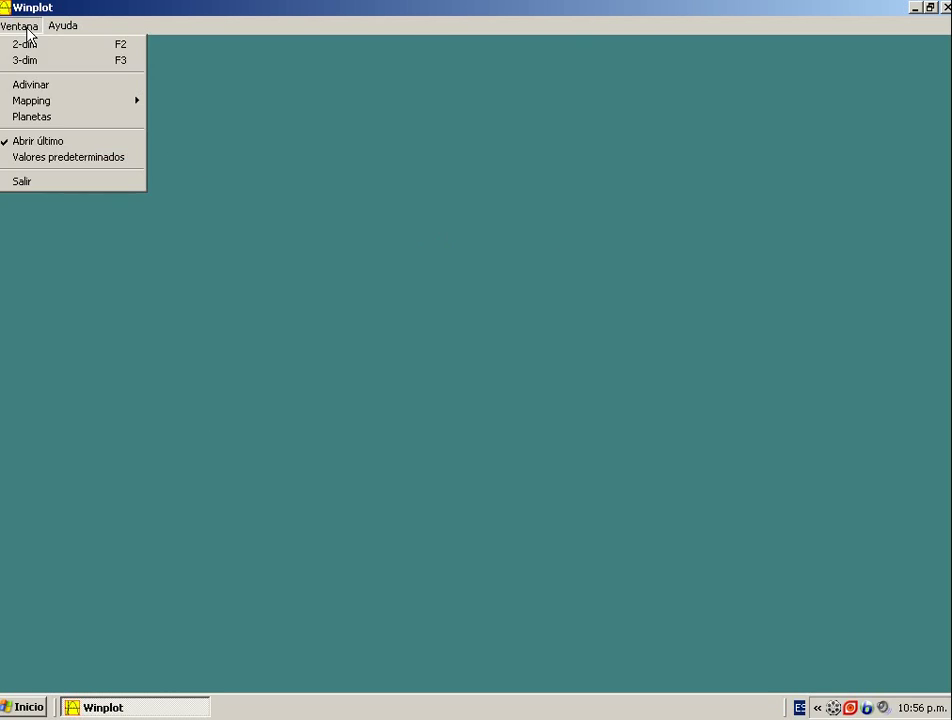
pyautogui.click(42, 45)
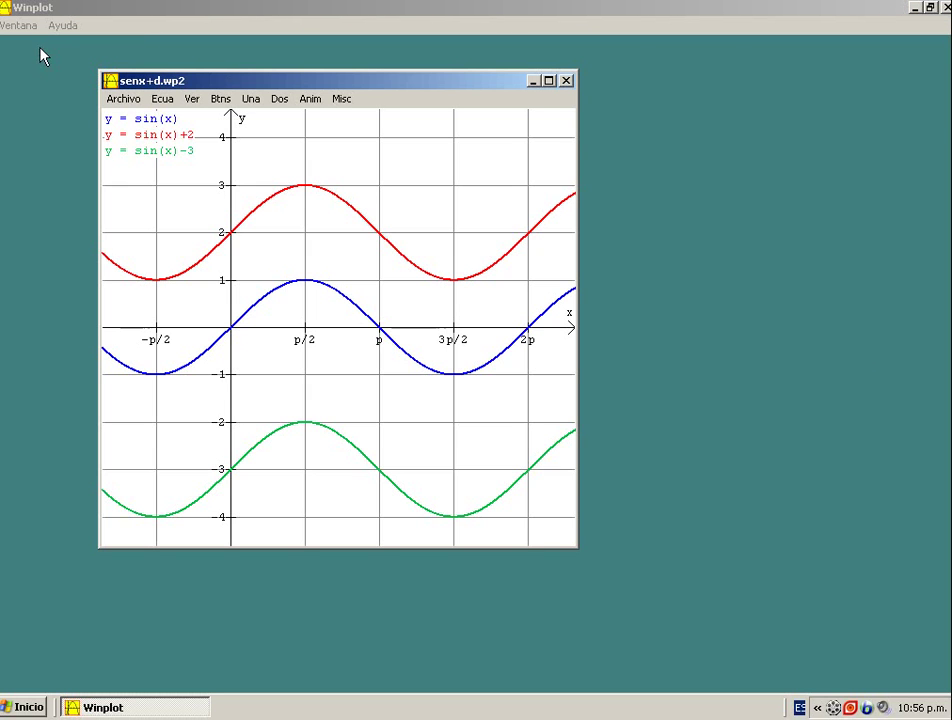
pyautogui.click(125, 99)
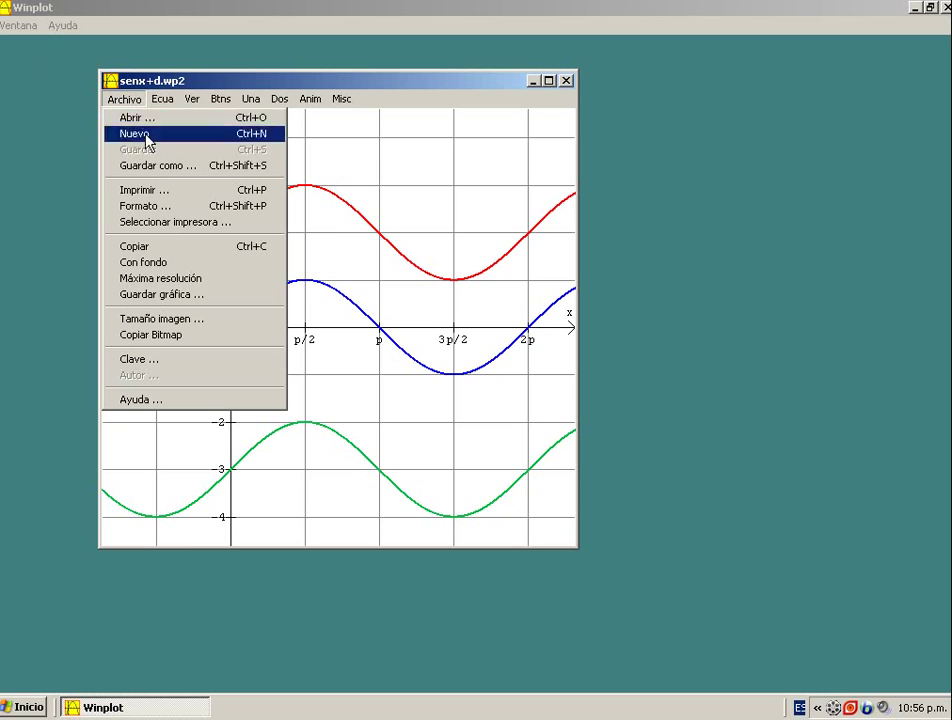
pyautogui.click(145, 137)
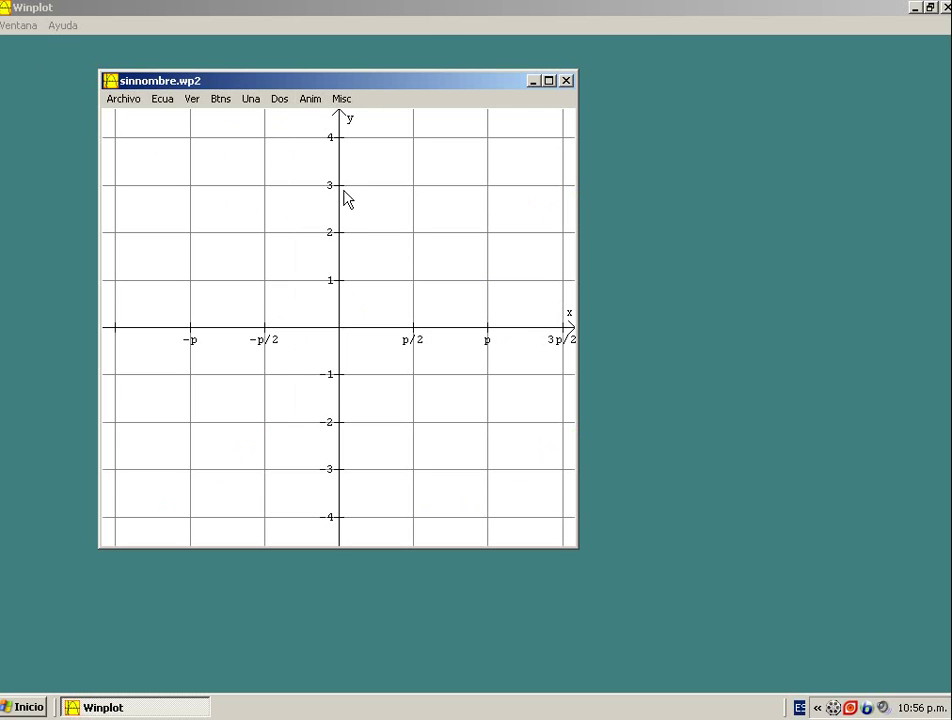
# Step: Configure the grid with axis letter labels off, an x interval of 1 and no pi scaling on x
pyautogui.click(165, 99)
pyautogui.moveTo(191, 108)
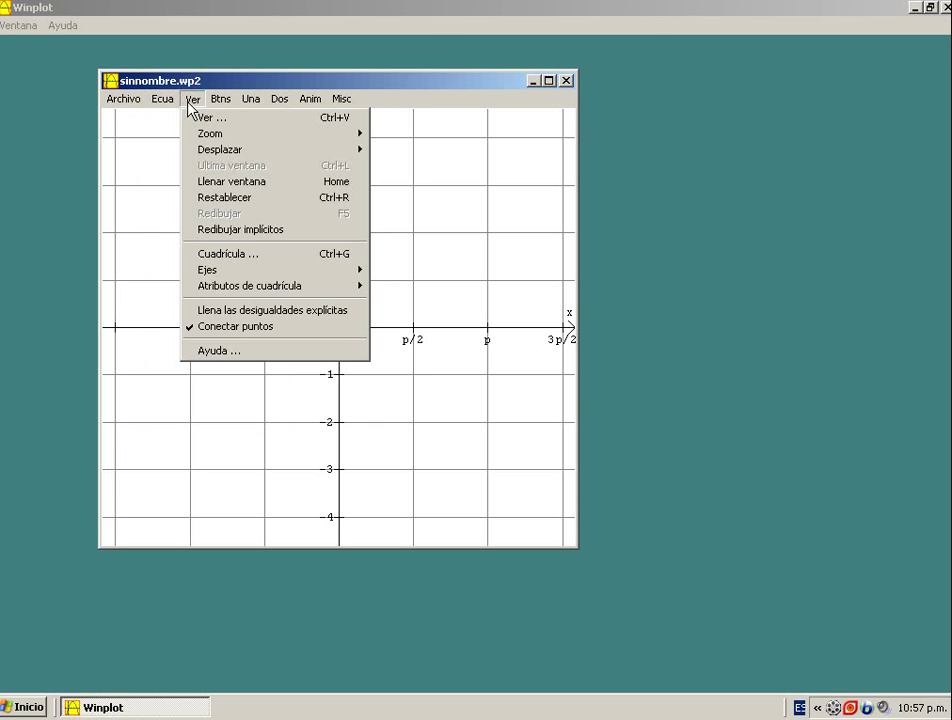
pyautogui.click(232, 255)
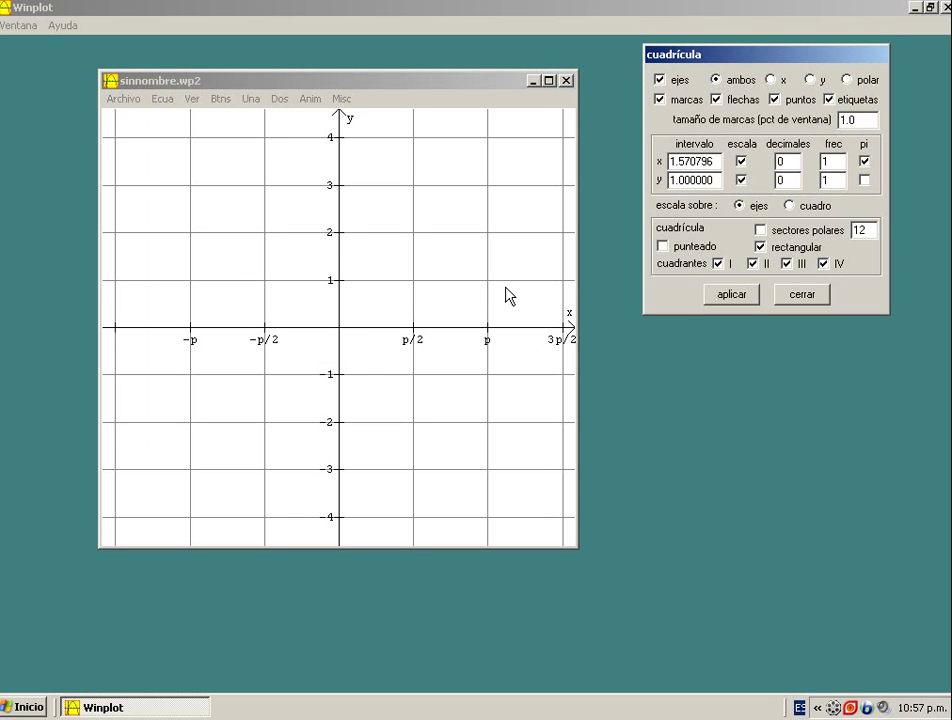
pyautogui.click(828, 100)
pyautogui.moveTo(712, 162); pyautogui.dragTo(670, 163)
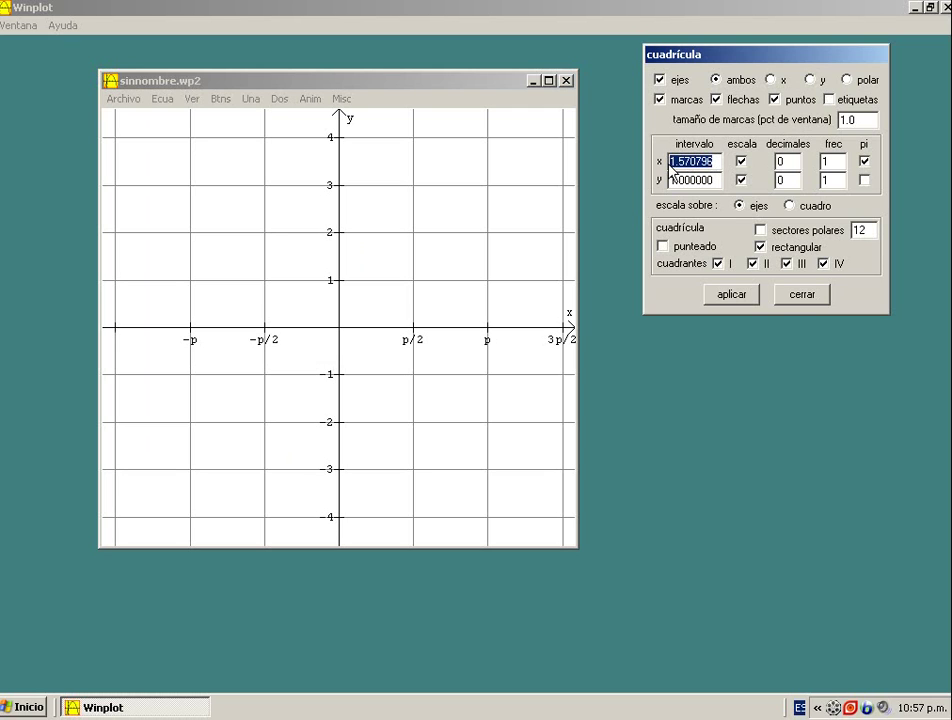
pyautogui.write('1')
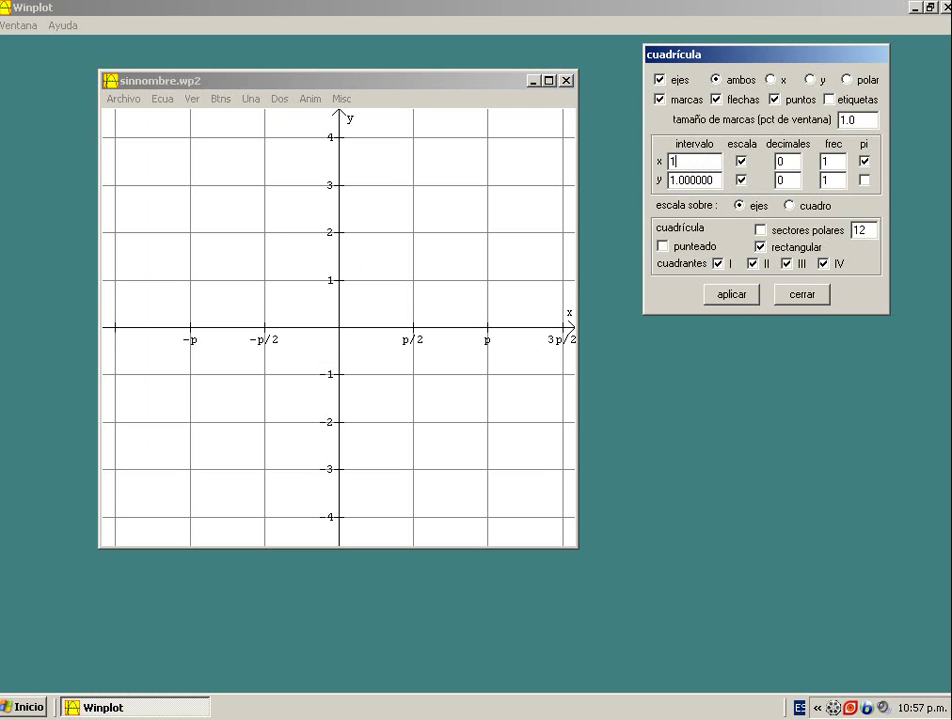
pyautogui.click(864, 162)
pyautogui.click(730, 302)
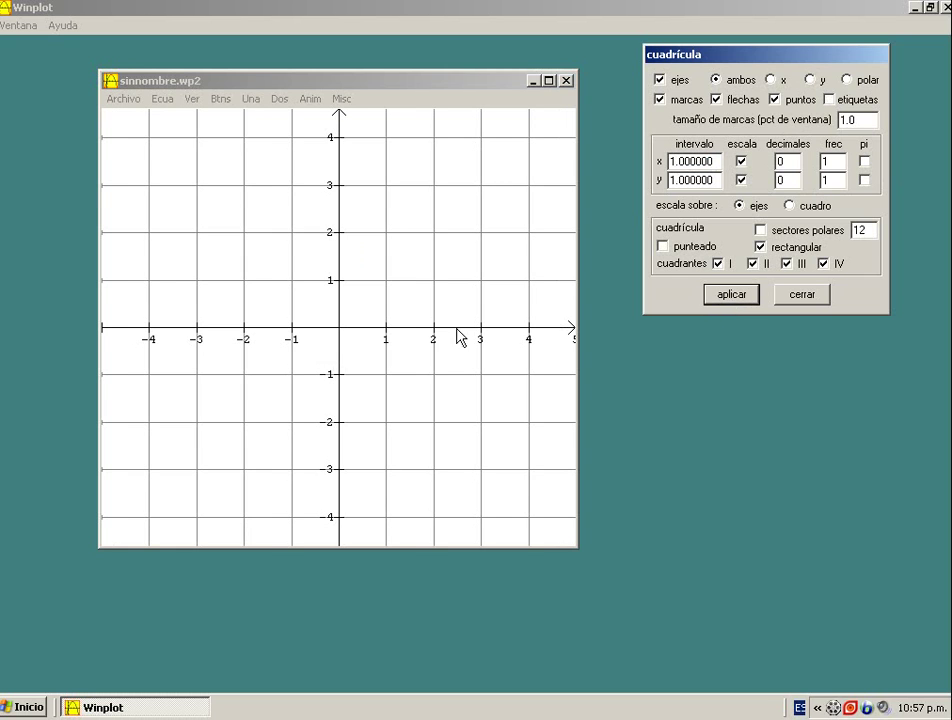
pyautogui.click(804, 298)
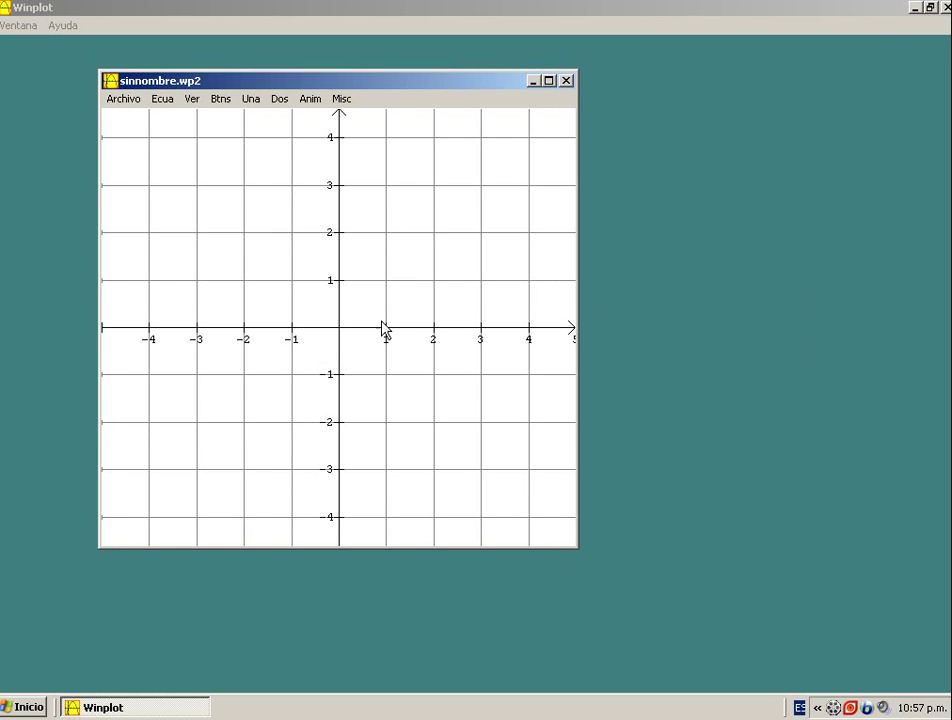
# Step: Plot the explicit function f(x) = x^2 with a pen width of 2 and show its equation on the graph
pyautogui.click(162, 98)
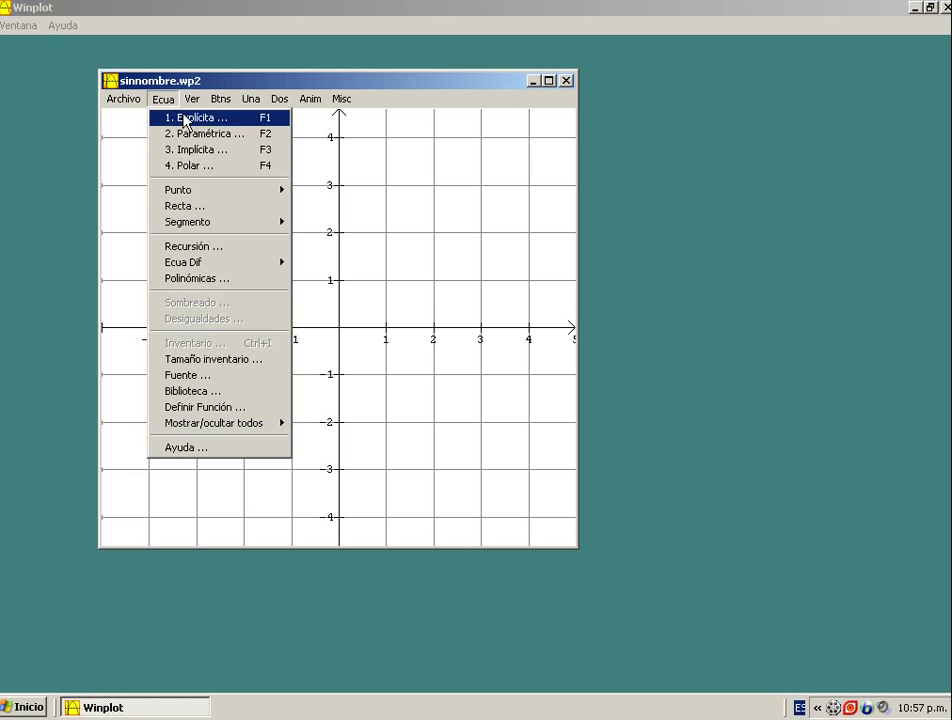
pyautogui.click(185, 118)
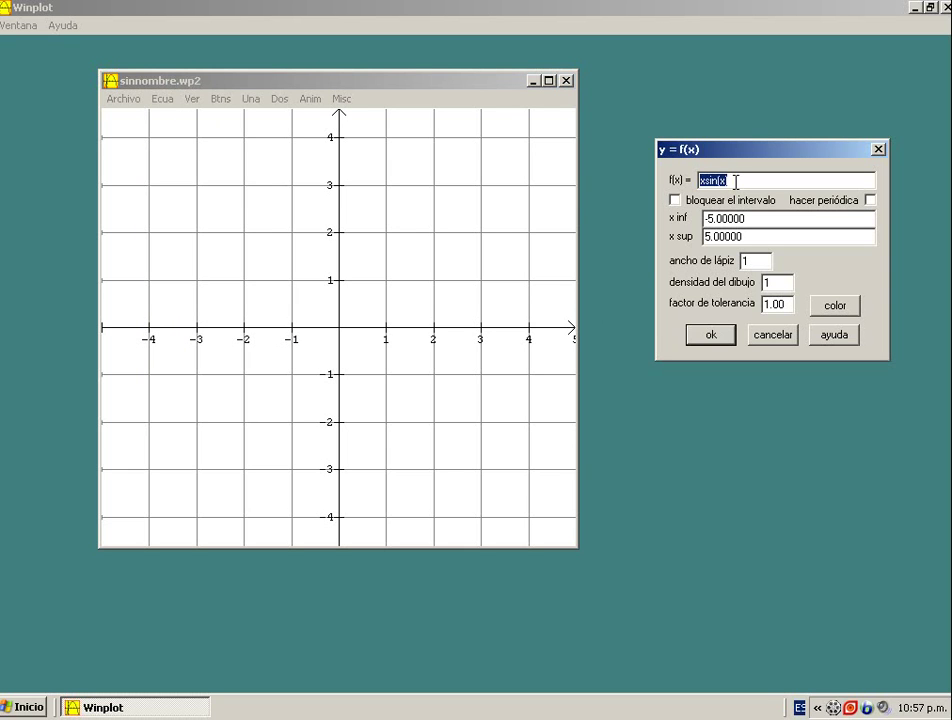
pyautogui.write('x^2')
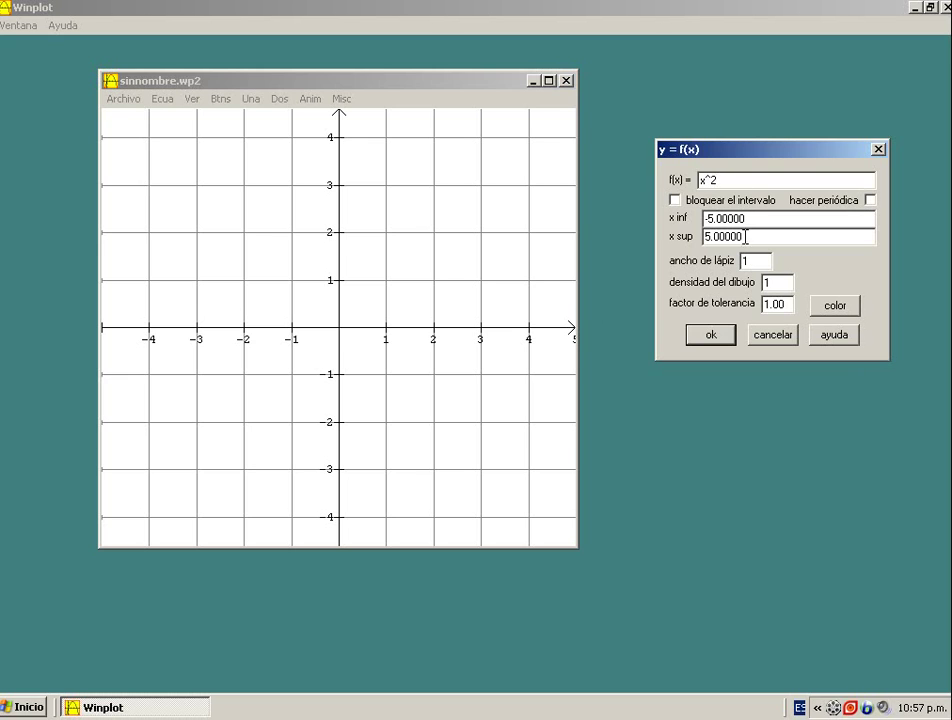
pyautogui.doubleClick(754, 261)
pyautogui.write('2')
pyautogui.click(729, 335)
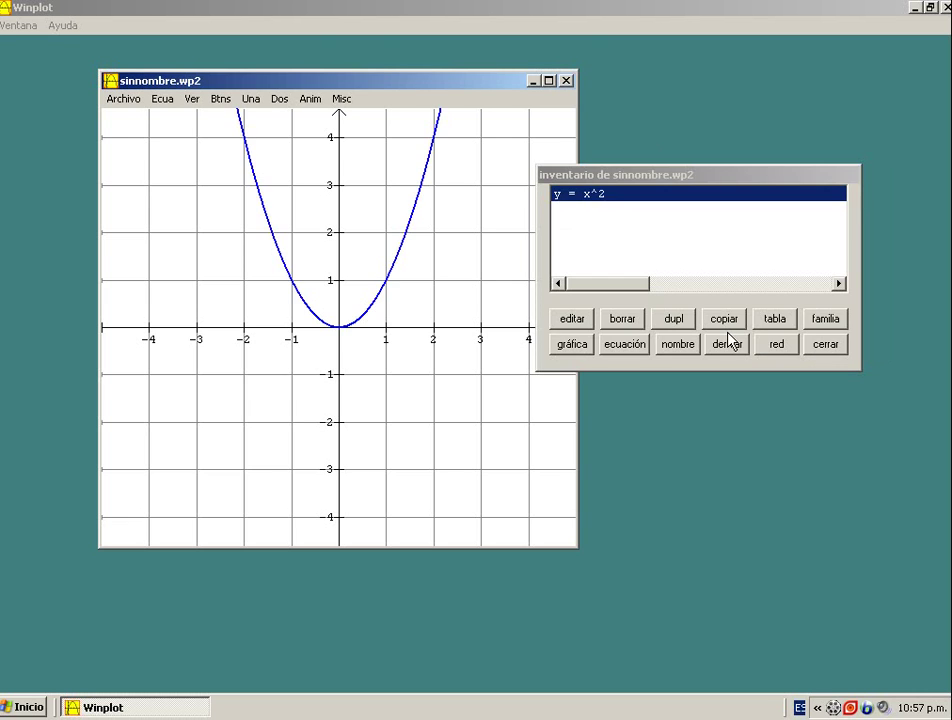
pyautogui.click(634, 352)
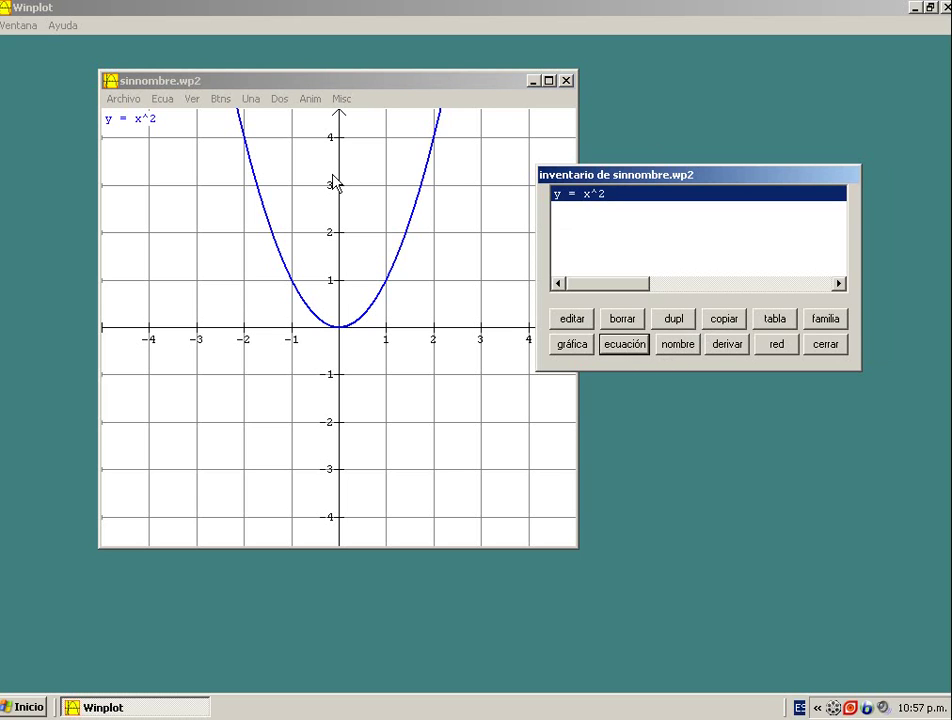
pyautogui.click(832, 347)
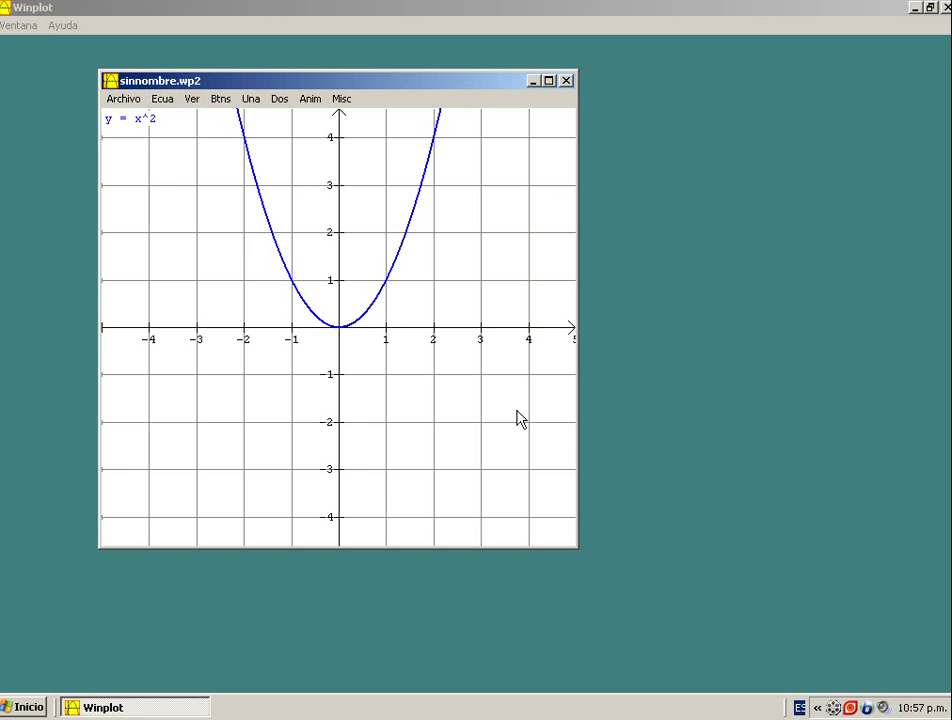
# Step: Shrink the parabola's graph window, move it aside and open a 3D graph window
pyautogui.moveTo(575, 548); pyautogui.dragTo(531, 519)
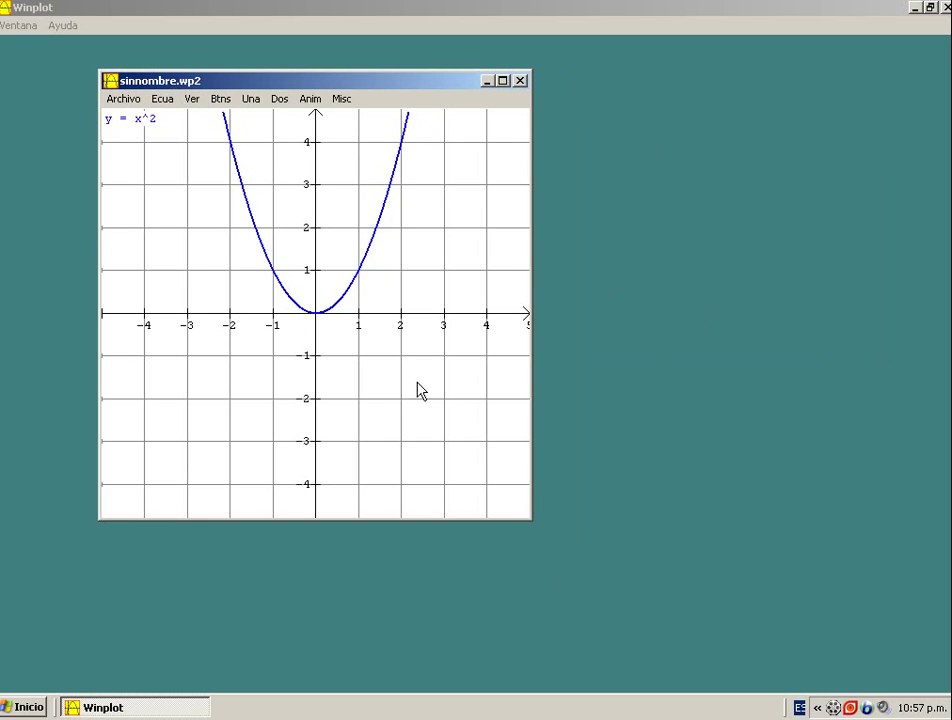
pyautogui.moveTo(218, 86); pyautogui.dragTo(138, 88)
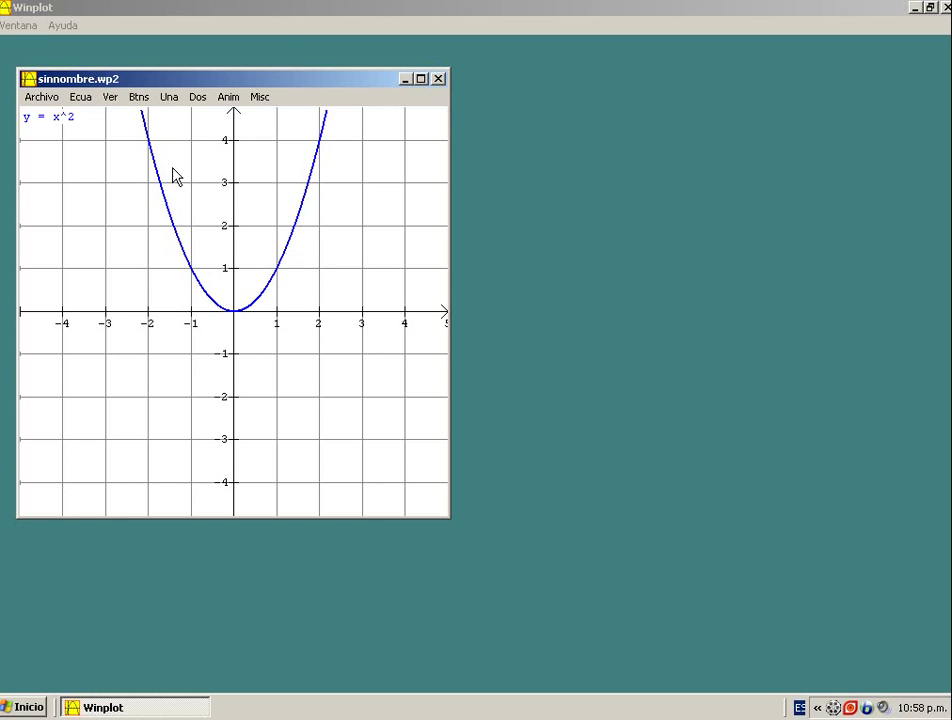
pyautogui.click(26, 26)
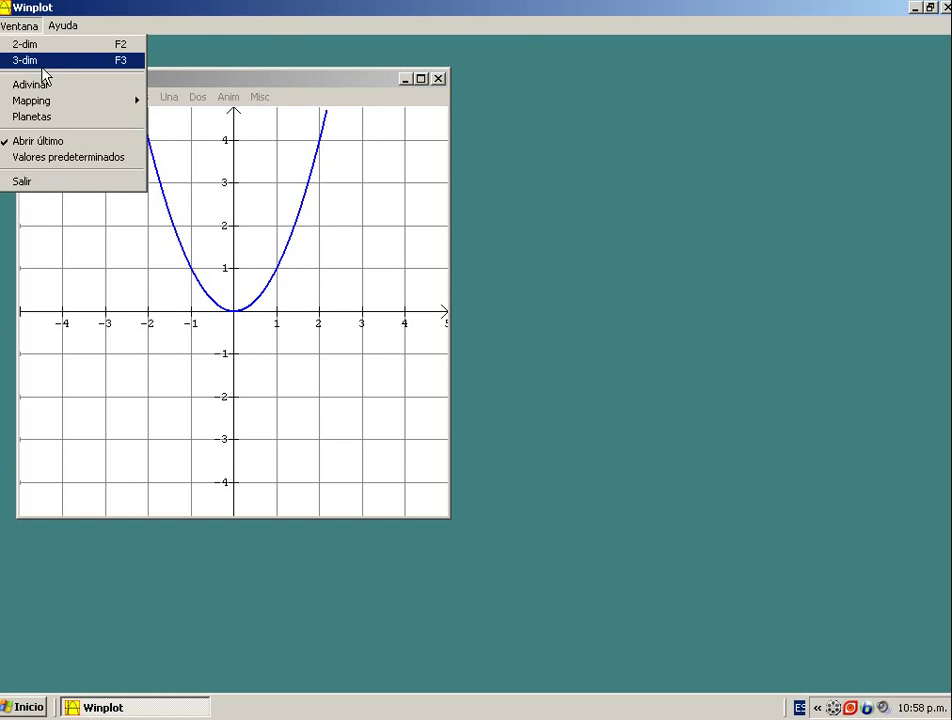
pyautogui.click(36, 60)
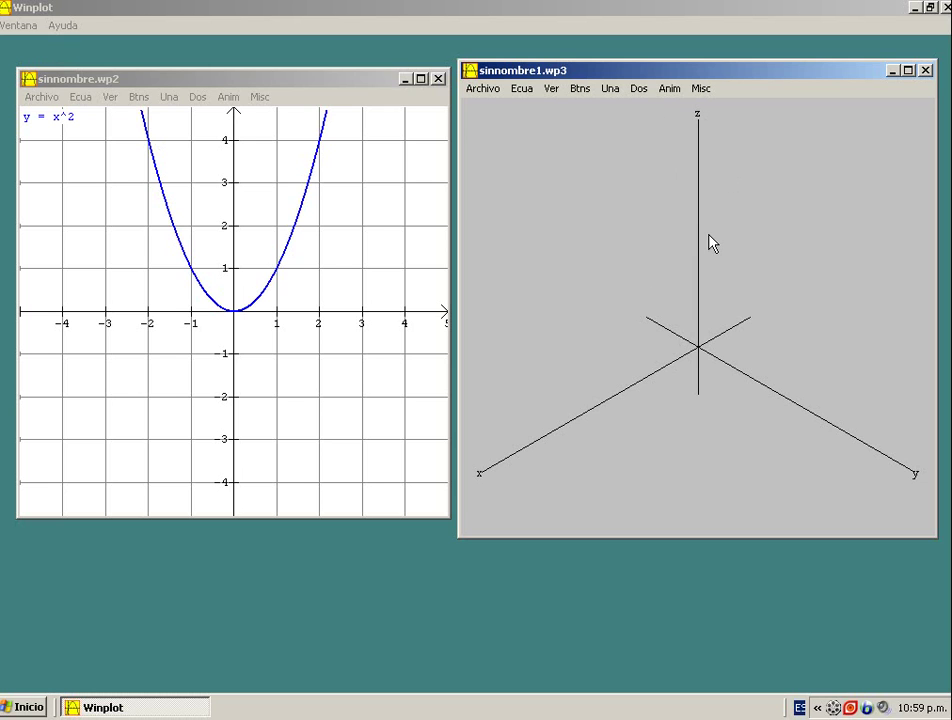
# Step: Define a new explicit surface in the 3D graph as z = x^2+y^2
pyautogui.click(528, 92)
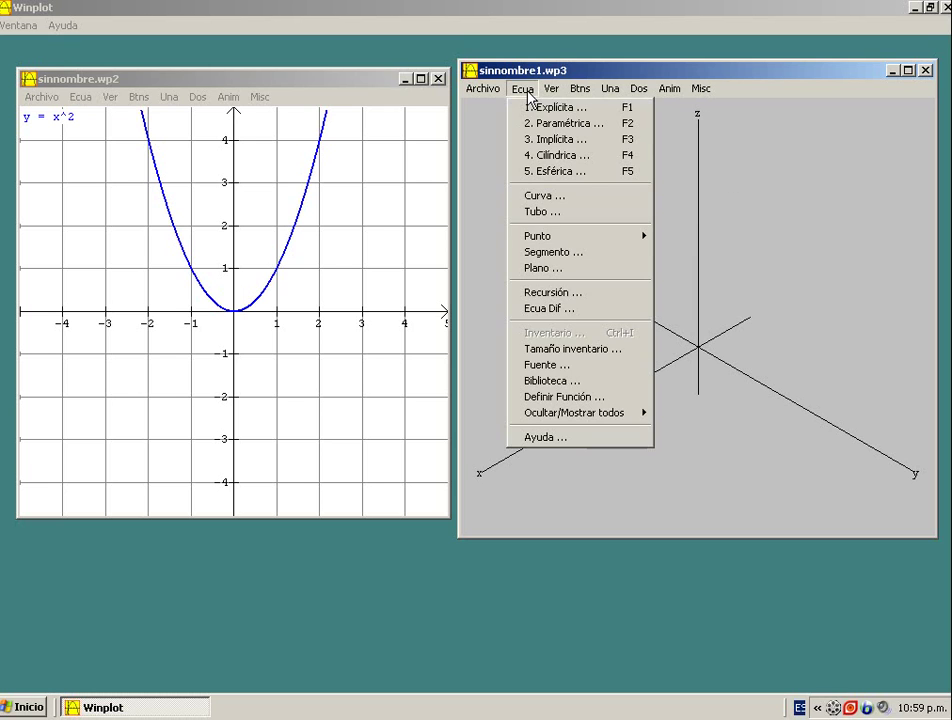
pyautogui.click(537, 108)
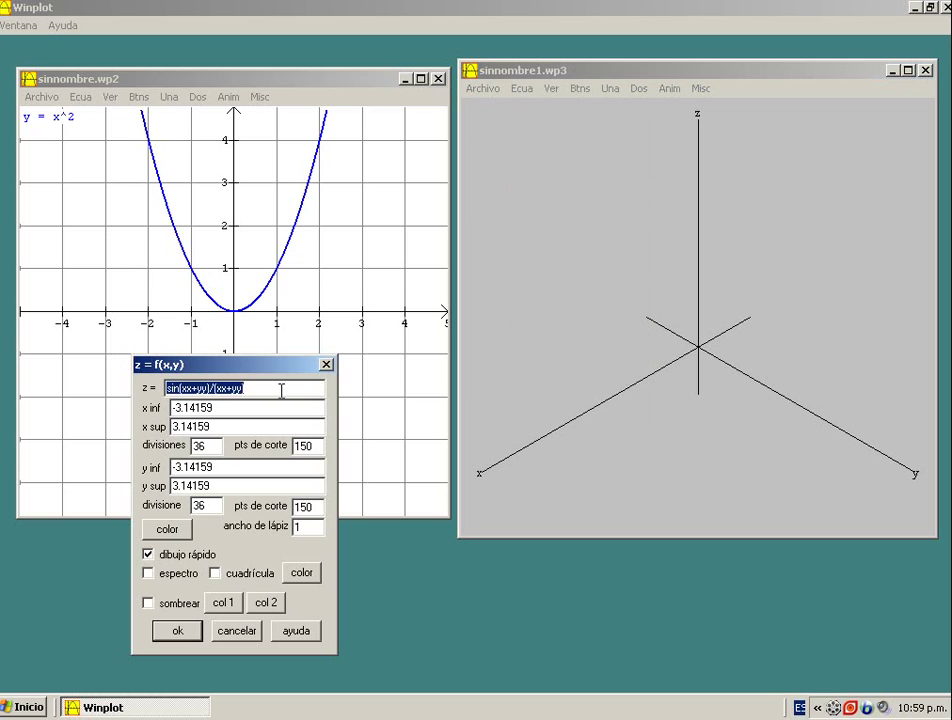
pyautogui.write('x')
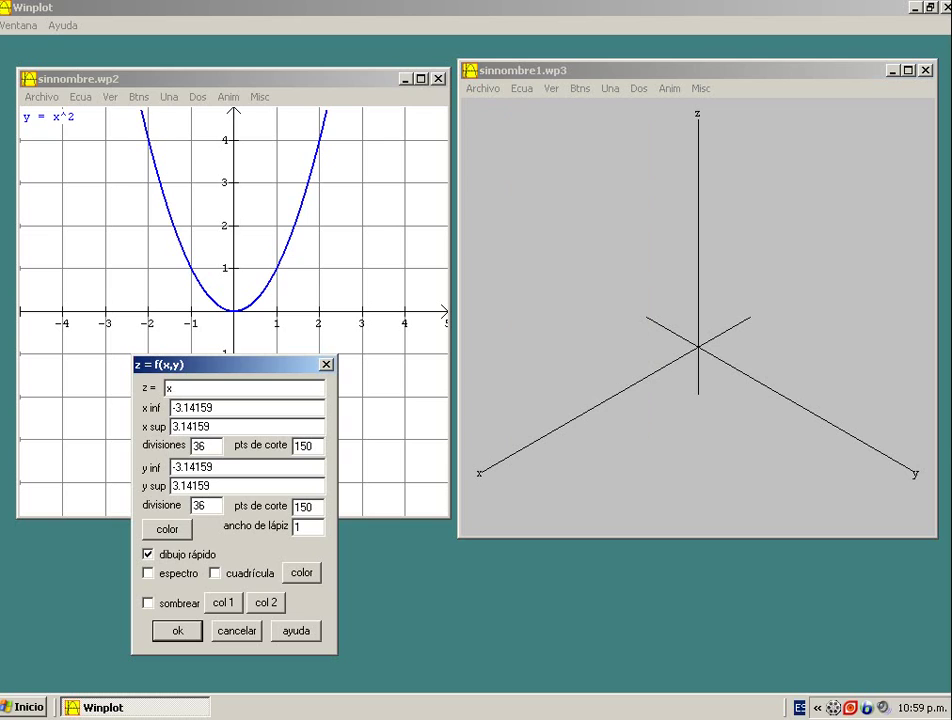
pyautogui.write('^2+y^2')
# Step: Limit the surface's x and y ranges to -2 through 2
pyautogui.moveTo(210, 407); pyautogui.dragTo(170, 407)
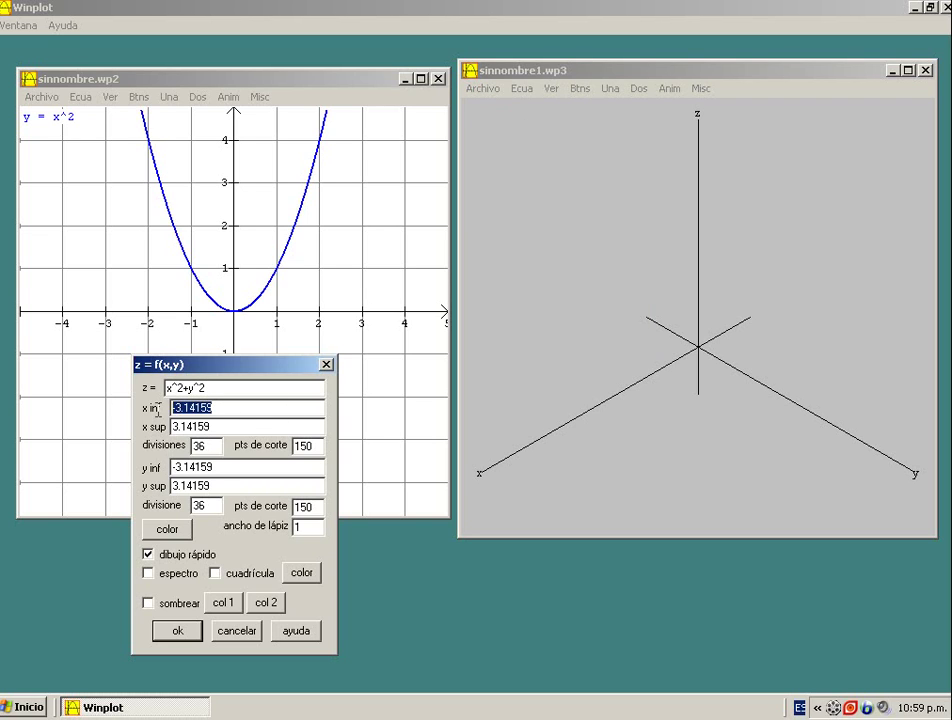
pyautogui.write('-2')
pyautogui.moveTo(211, 426); pyautogui.dragTo(172, 428)
pyautogui.write('2')
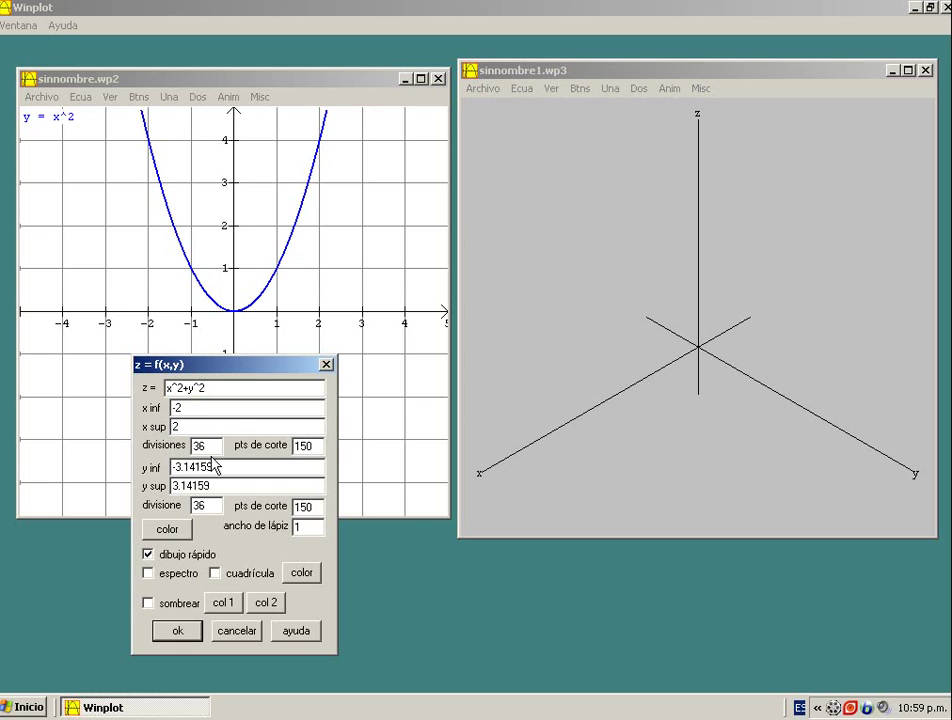
pyautogui.moveTo(228, 467); pyautogui.dragTo(172, 467)
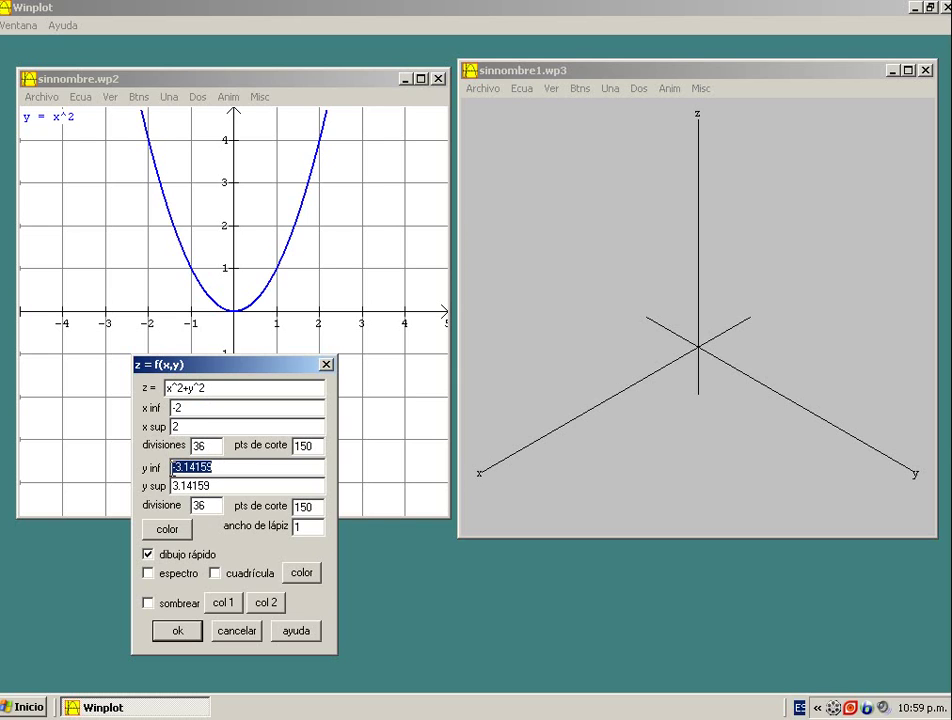
pyautogui.write('-2')
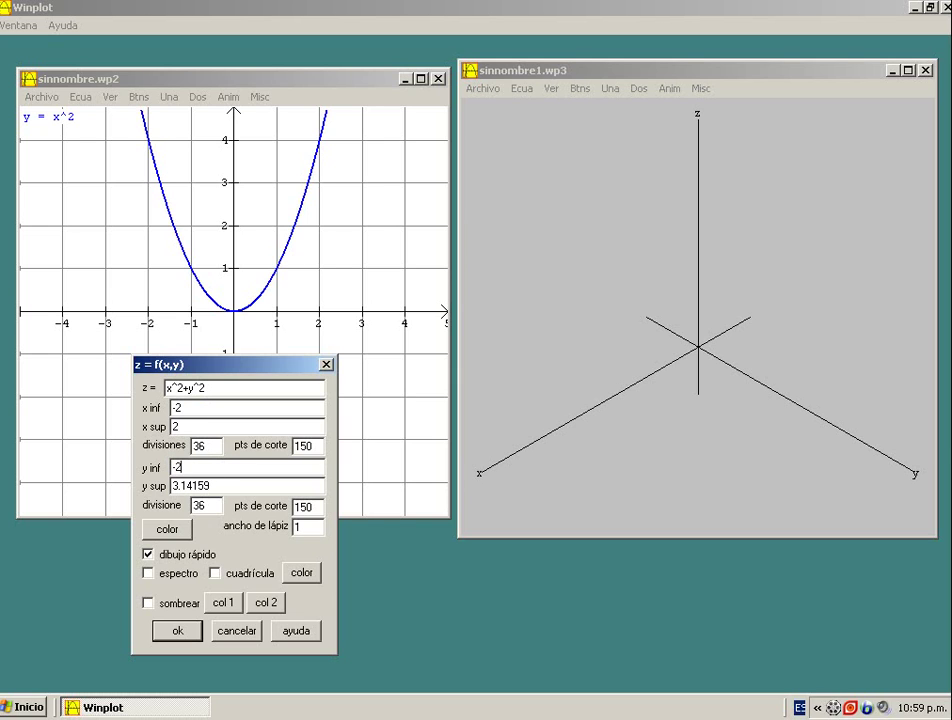
pyautogui.moveTo(212, 486); pyautogui.dragTo(170, 488)
pyautogui.write('2')
# Step: Turn on spectrum, grid and shading for the surface, colour its grid green and plot it
pyautogui.click(148, 576)
pyautogui.click(214, 574)
pyautogui.click(149, 604)
pyautogui.click(172, 532)
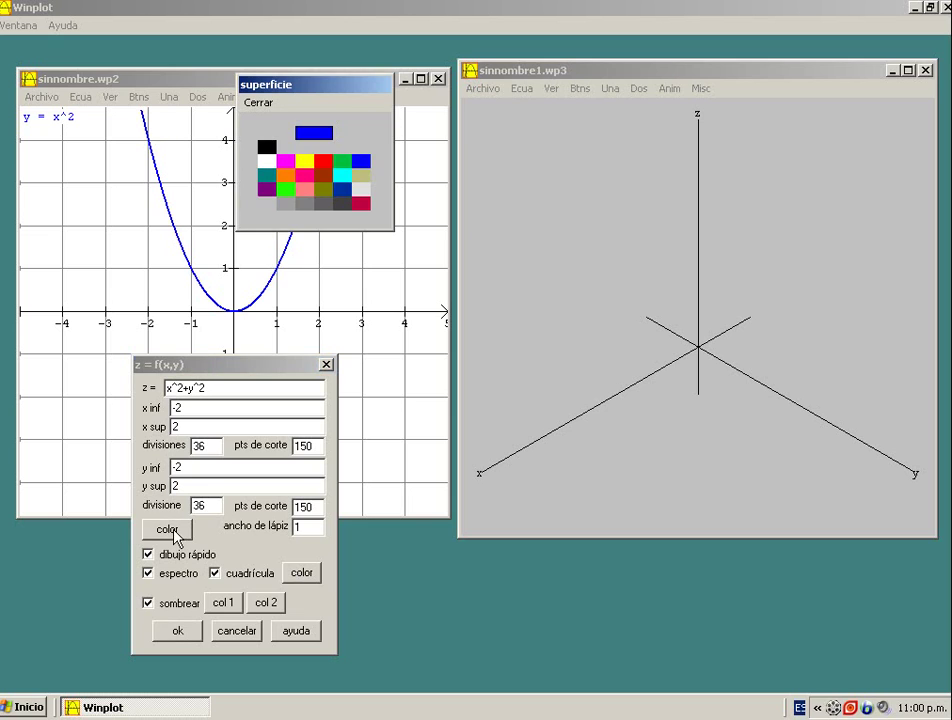
pyautogui.click(302, 572)
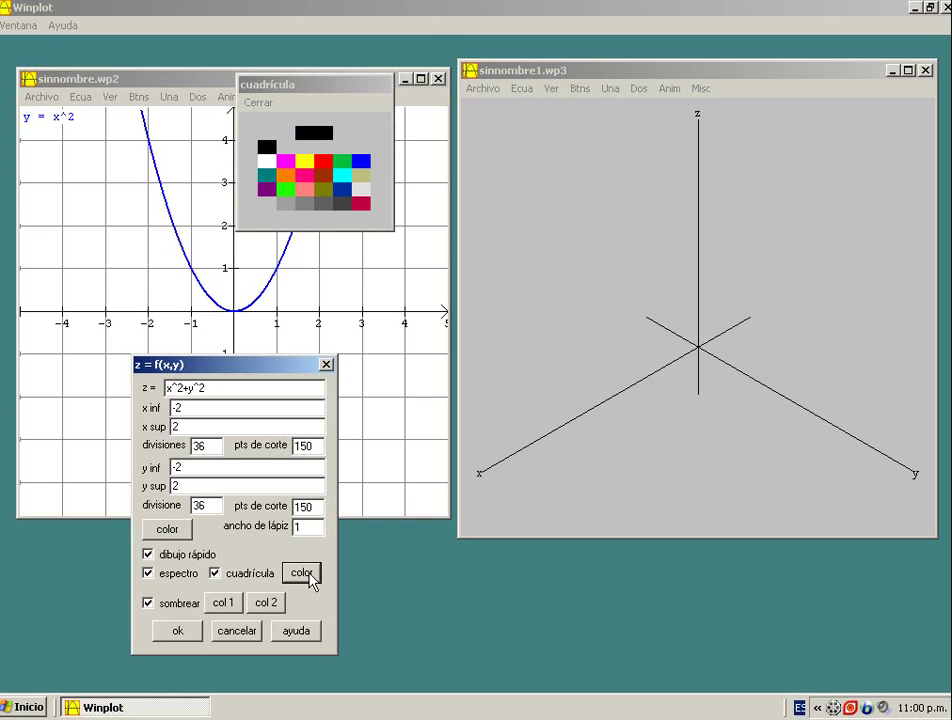
pyautogui.click(343, 162)
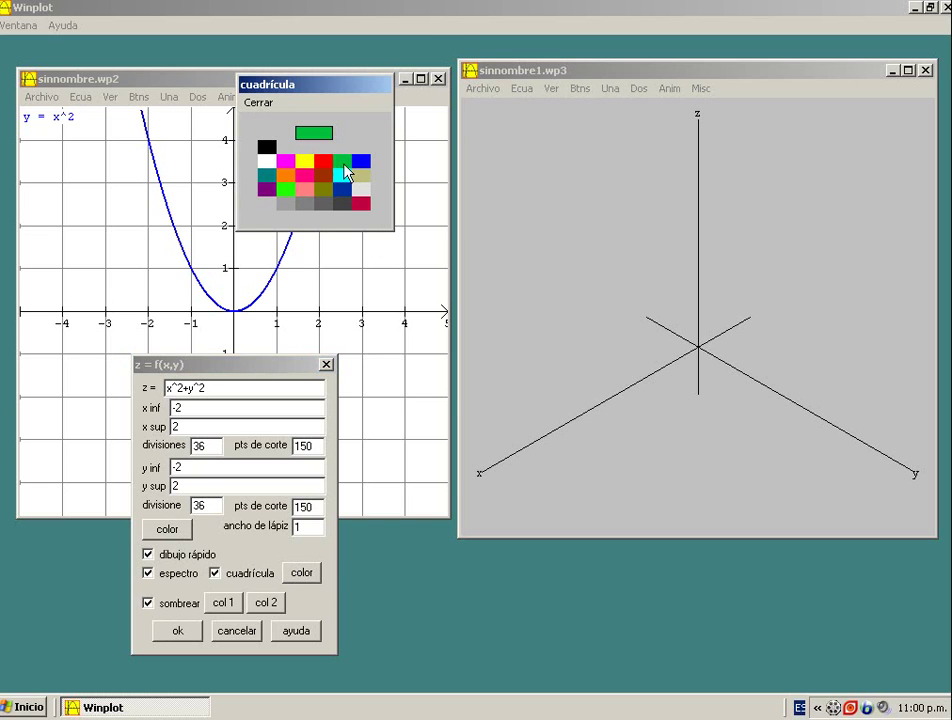
pyautogui.click(185, 633)
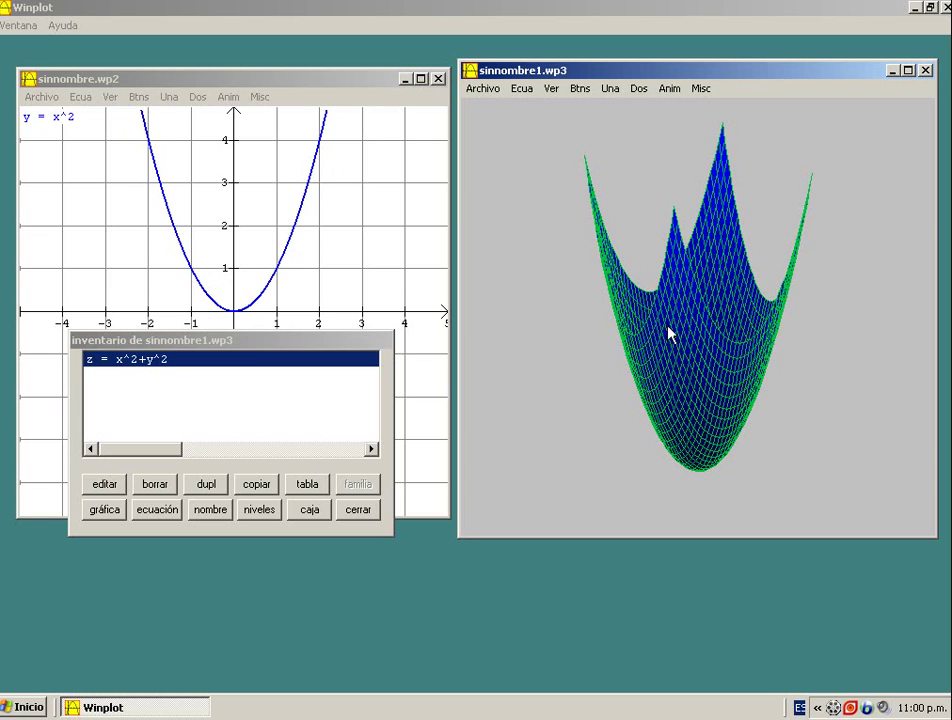
# Step: Review the surface's definition without changing it and show its equation on the 3D graph
pyautogui.click(104, 490)
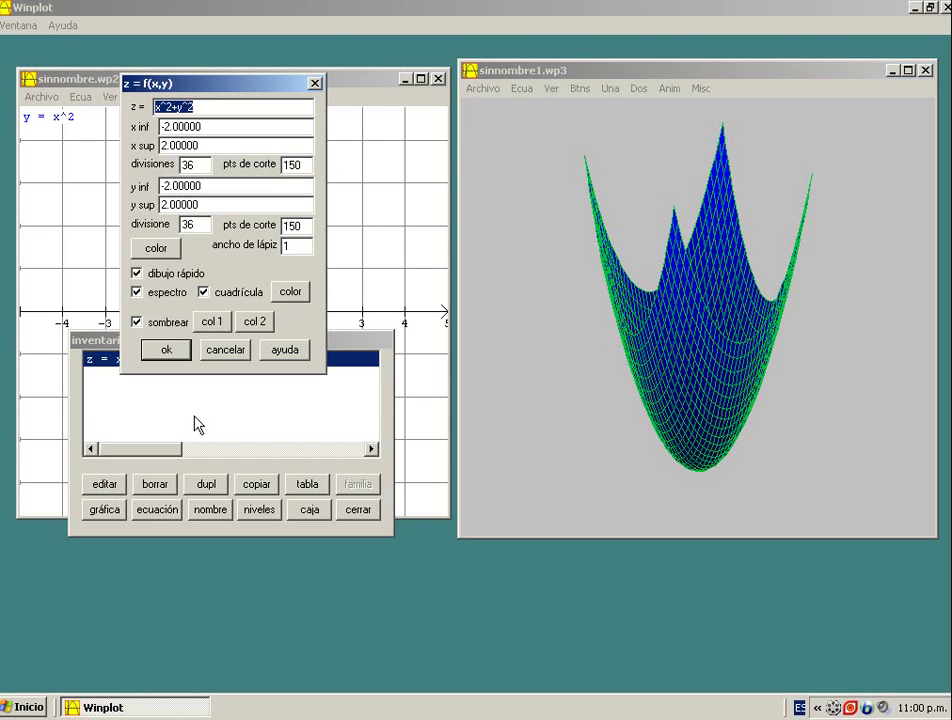
pyautogui.click(166, 350)
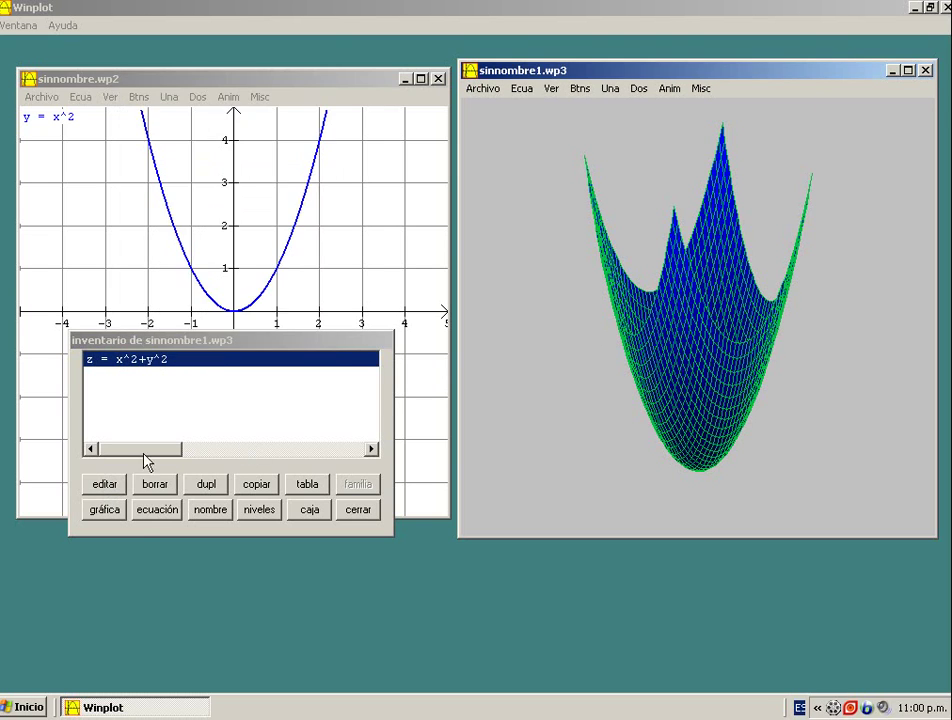
pyautogui.click(147, 512)
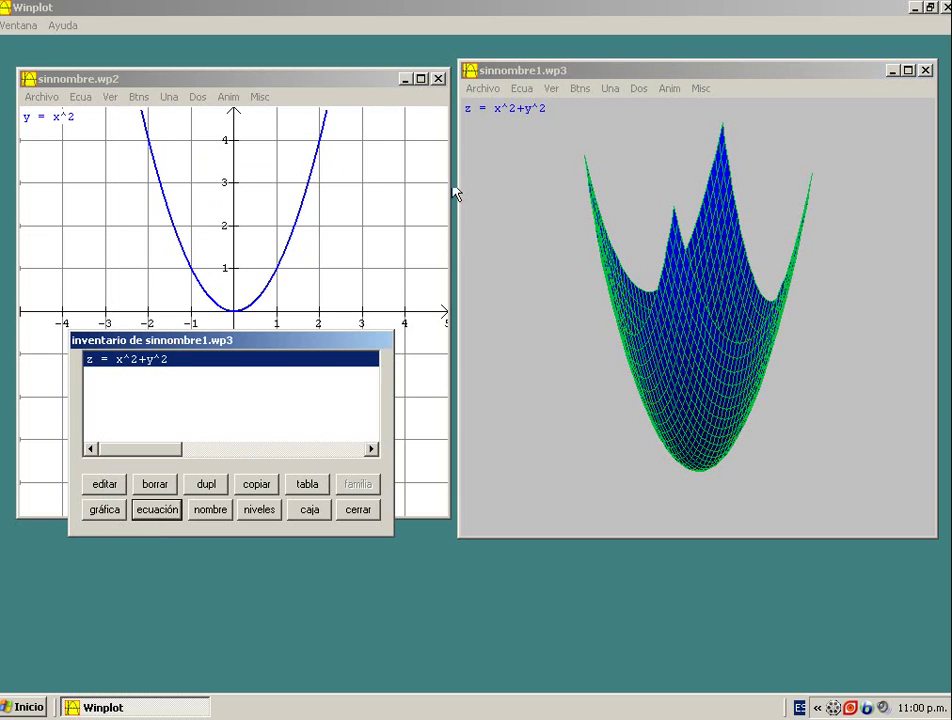
# Step: Close the surface inventory and show the coordinate axes on the 3D graph
pyautogui.click(359, 515)
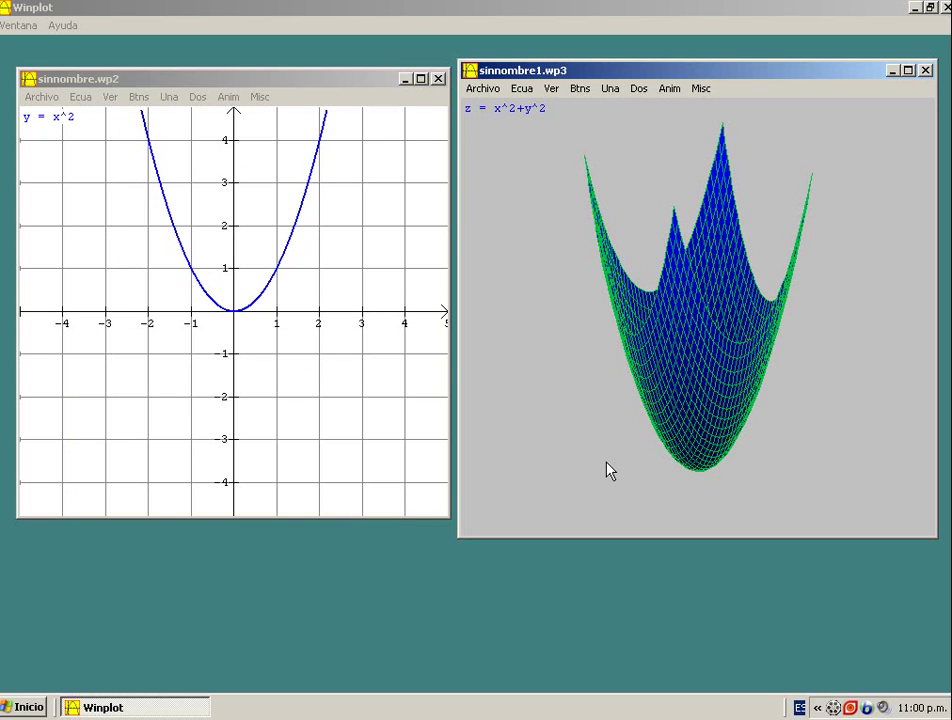
pyautogui.hotkey('ctrl', 'a')
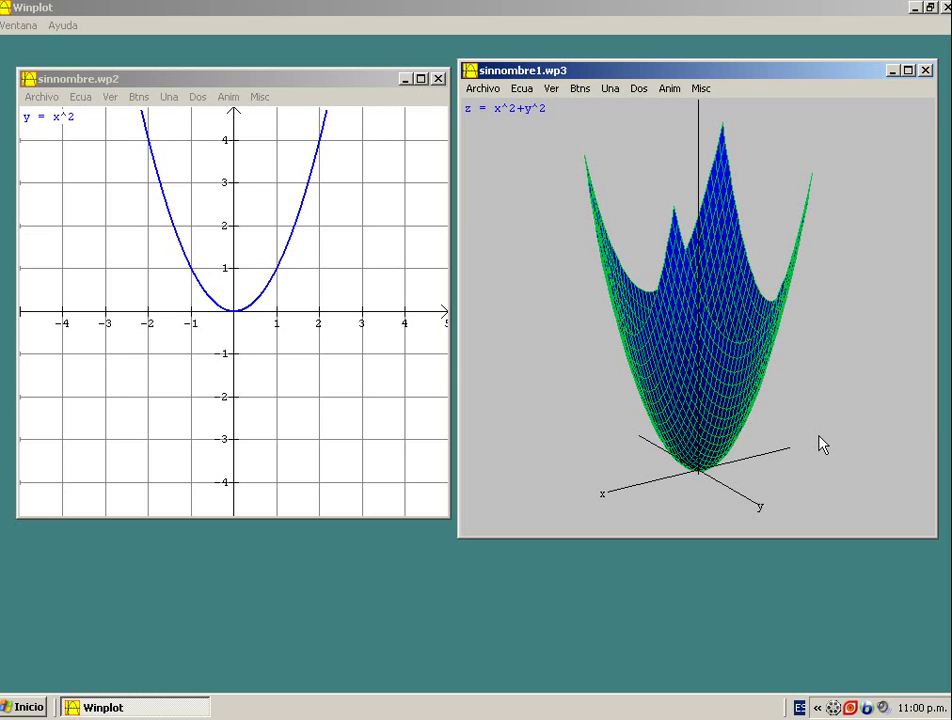
# Step: Tilt the 3D view of z = x^2+y^2 to look down into the surface from above
pyautogui.hotkey('ctrl', 'r')
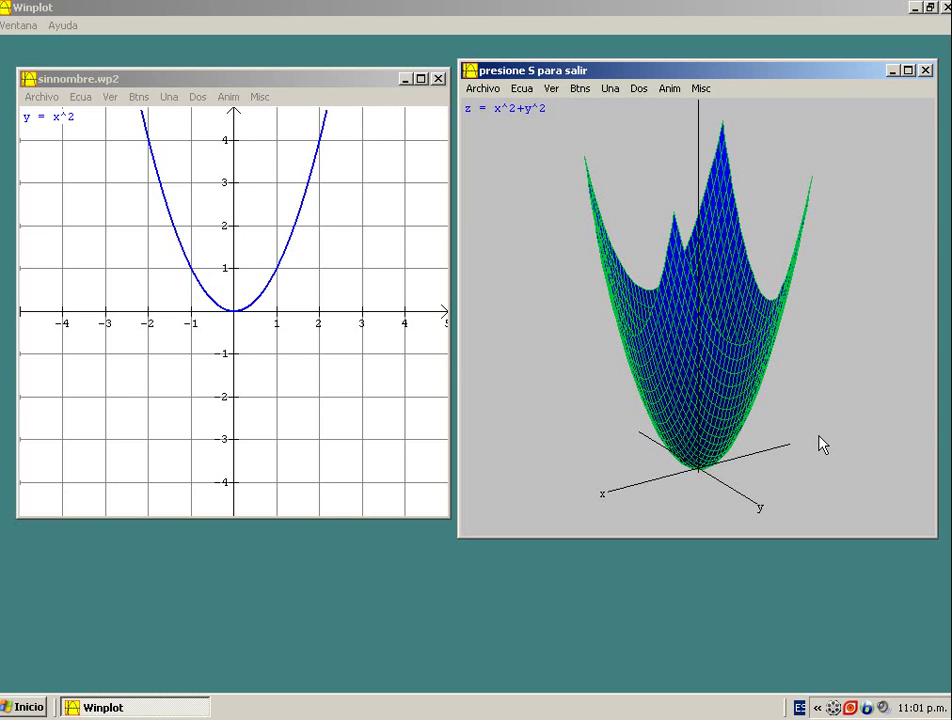
pyautogui.press('s')
pyautogui.hotkey('ctrl', 'r')
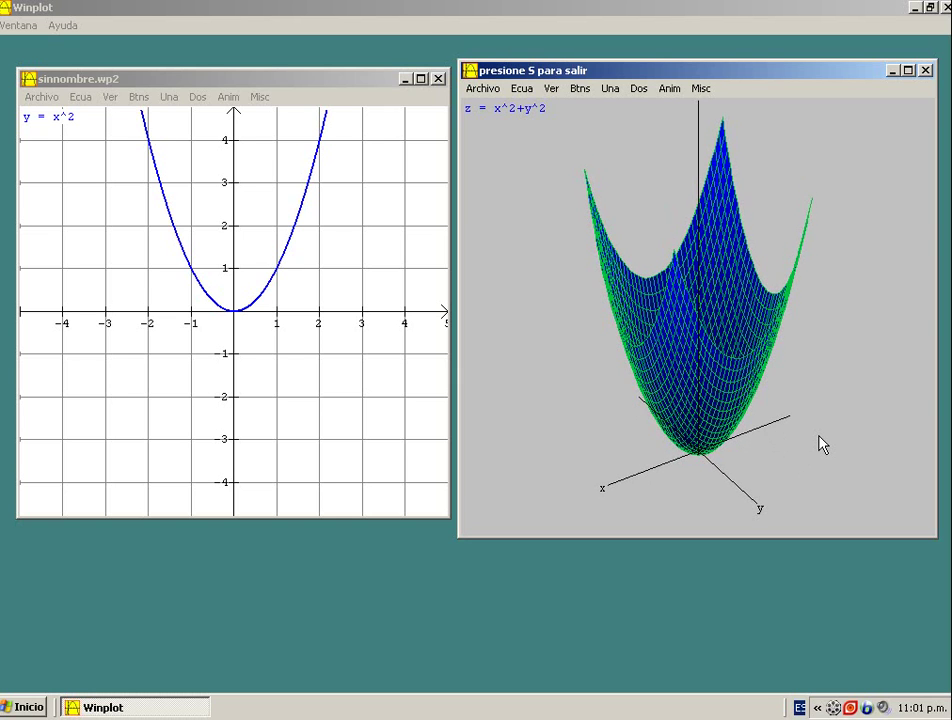
pyautogui.press('s')
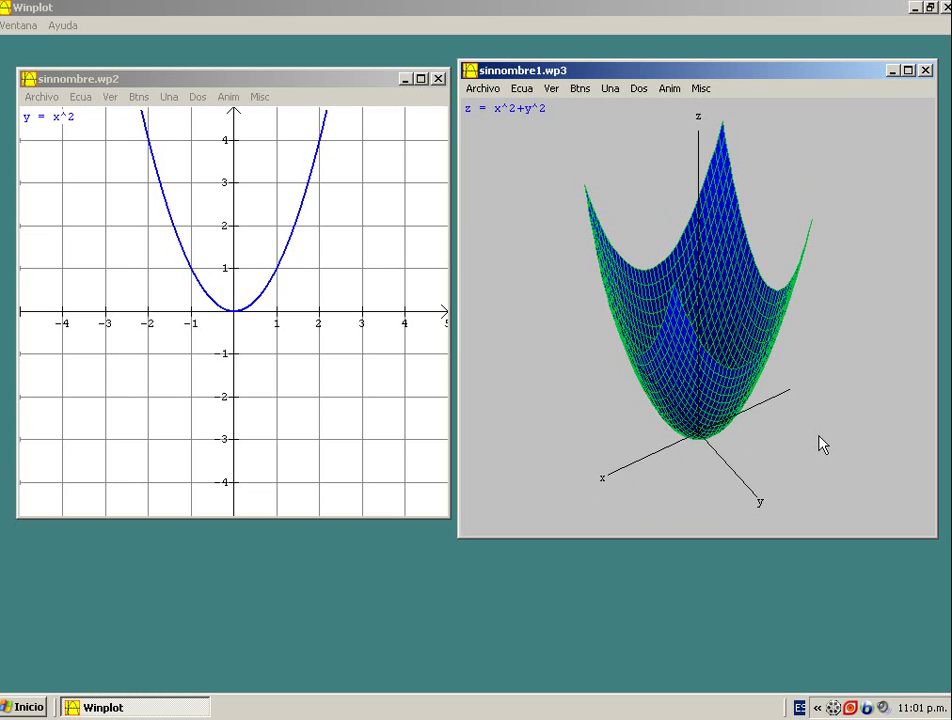
pyautogui.hotkey('ctrl', 'r')
pyautogui.press('s')
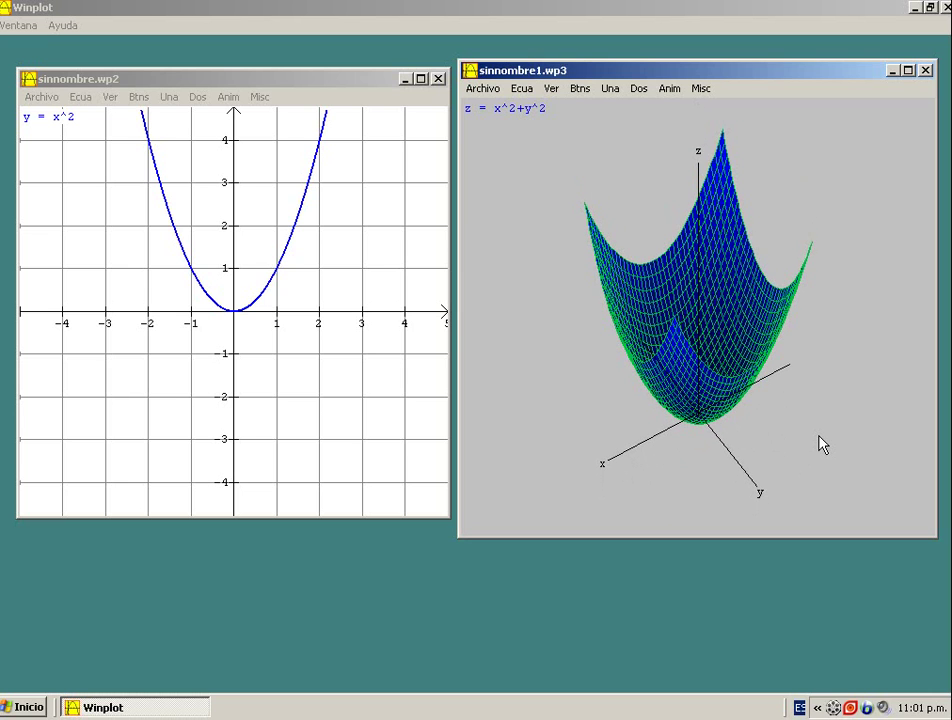
# Step: Rotate the 3D graph a full turn about the z axis to examine the surface from every side
pyautogui.press('Left')
pyautogui.press('Left')
pyautogui.press('Left')
pyautogui.press('Left')
pyautogui.press('Left')
pyautogui.press('Left')
pyautogui.press('Left')
pyautogui.press('Left')
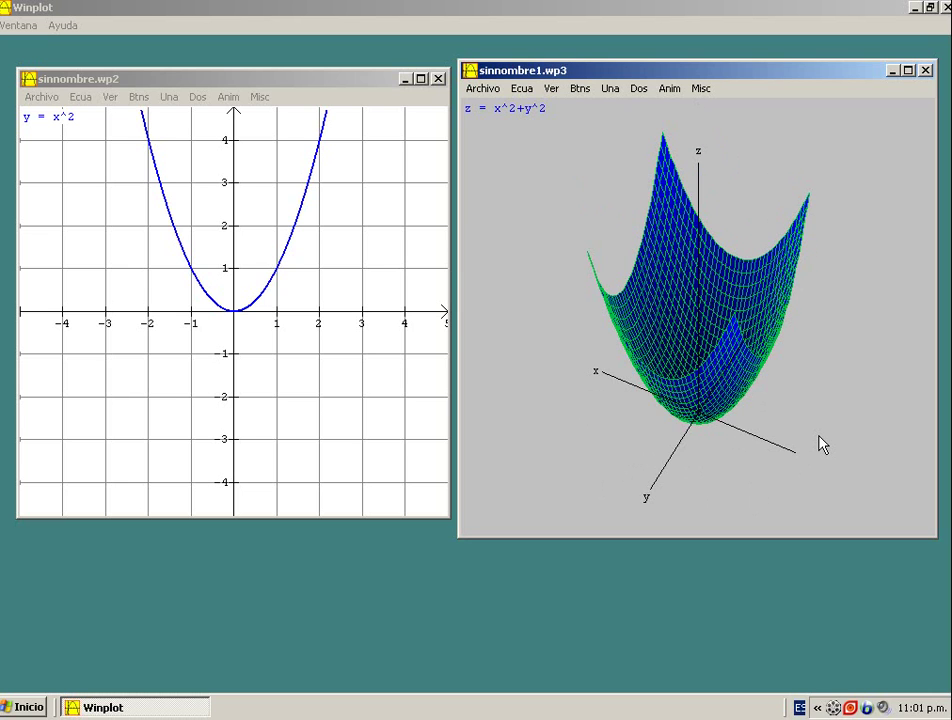
pyautogui.press('Left')
pyautogui.press('Left')
pyautogui.press('Left')
pyautogui.press('Left')
pyautogui.press('Left')
pyautogui.press('Left')
pyautogui.press('Left')
pyautogui.press('Left')
pyautogui.press('Left')
pyautogui.press('Left')
pyautogui.press('Left')
pyautogui.press('Left')
pyautogui.press('Left')
pyautogui.press('Left')
pyautogui.press('Left')
pyautogui.press('Left')
pyautogui.press('Left')
pyautogui.press('Left')
pyautogui.press('Left')
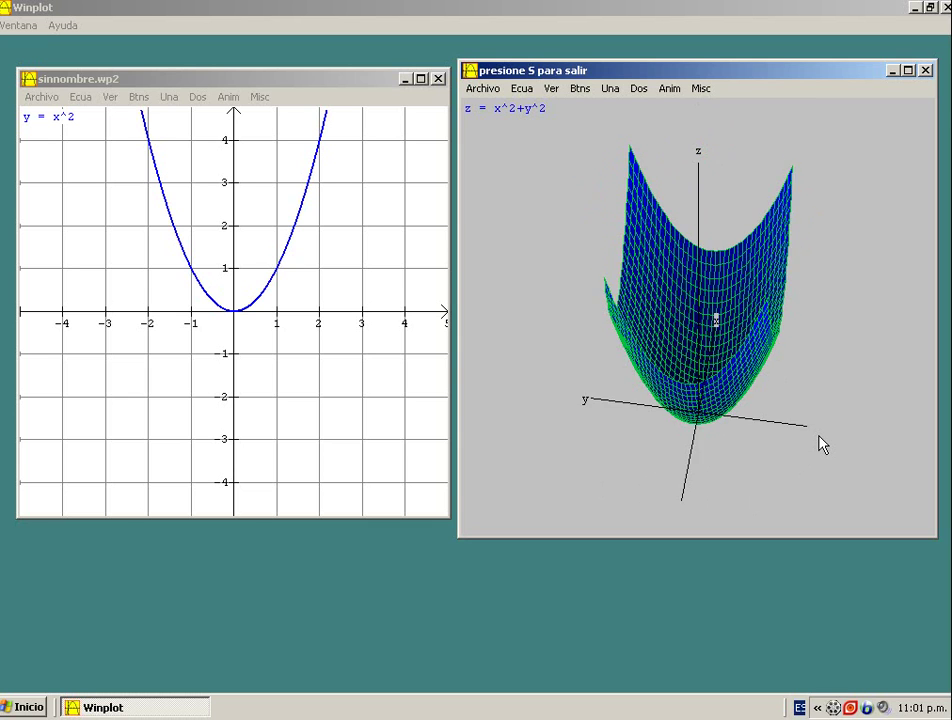
pyautogui.press('Left')
pyautogui.press('Left')
pyautogui.press('Left')
pyautogui.press('Left')
pyautogui.press('Left')
pyautogui.press('Left')
pyautogui.press('Left')
pyautogui.press('Left')
pyautogui.press('Left')
pyautogui.press('Left')
pyautogui.press('Left')
pyautogui.press('Left')
pyautogui.press('Left')
pyautogui.press('Left')
pyautogui.press('Left')
pyautogui.press('Left')
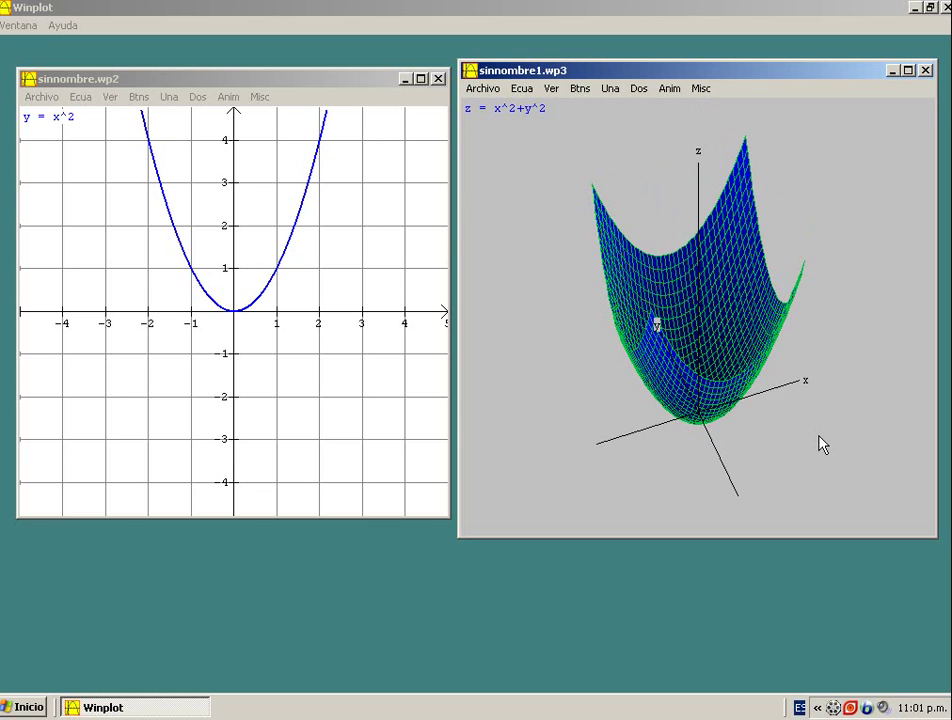
pyautogui.press('Left')
pyautogui.press('Left')
pyautogui.press('Left')
pyautogui.press('Left')
pyautogui.press('Left')
pyautogui.press('Left')
pyautogui.press('Left')
pyautogui.press('Left')
pyautogui.press('Left')
pyautogui.press('Left')
pyautogui.press('Left')
pyautogui.press('Left')
pyautogui.press('Left')
pyautogui.press('Left')
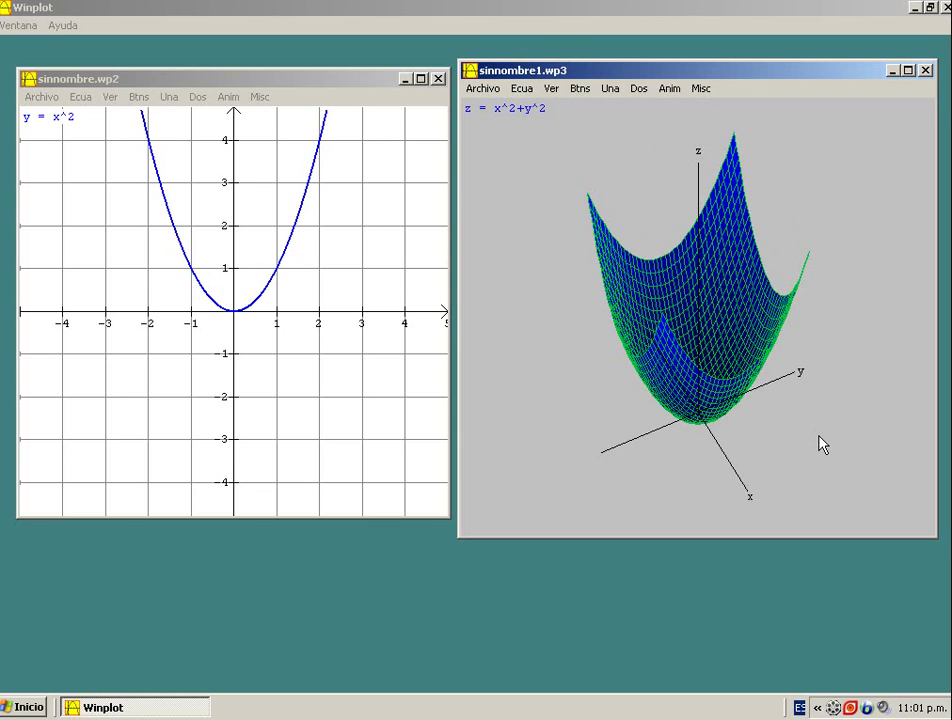
pyautogui.press('Left')
pyautogui.press('Left')
pyautogui.press('Left')
pyautogui.press('Left')
pyautogui.press('Left')
pyautogui.press('Left')
pyautogui.press('Left')
pyautogui.press('Left')
pyautogui.press('Left')
pyautogui.press('Left')
pyautogui.press('Left')
pyautogui.press('Left')
pyautogui.press('Left')
pyautogui.press('Left')
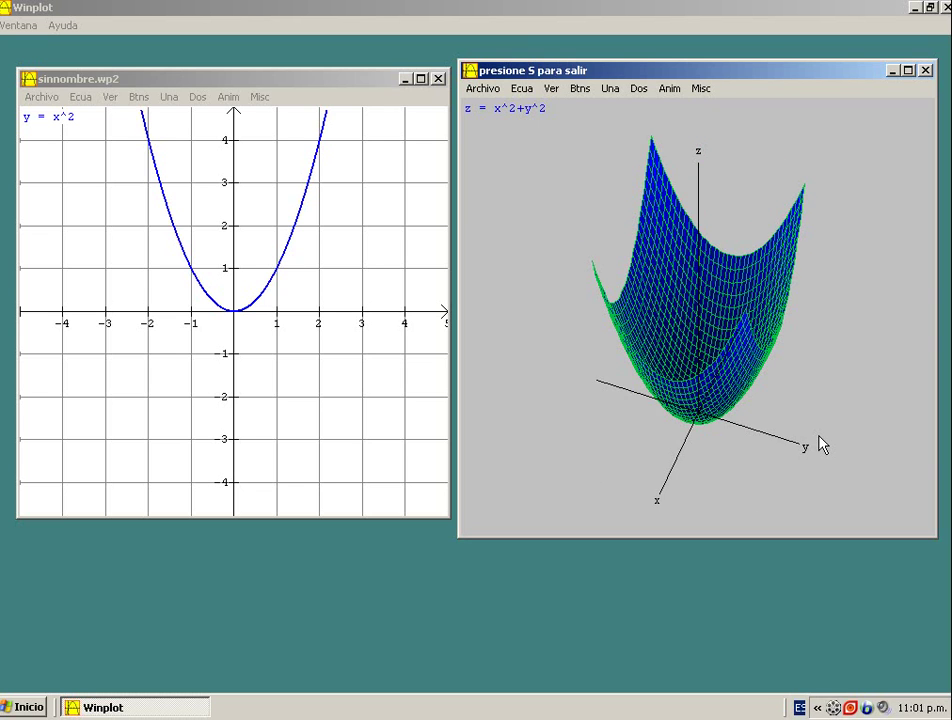
# Step: Tilt the 3D graph back down to a nearly side-on view of the surface
pyautogui.press('Down')
pyautogui.press('Down')
pyautogui.press('Down')
pyautogui.press('Down')
pyautogui.press('Down')
pyautogui.press('Down')
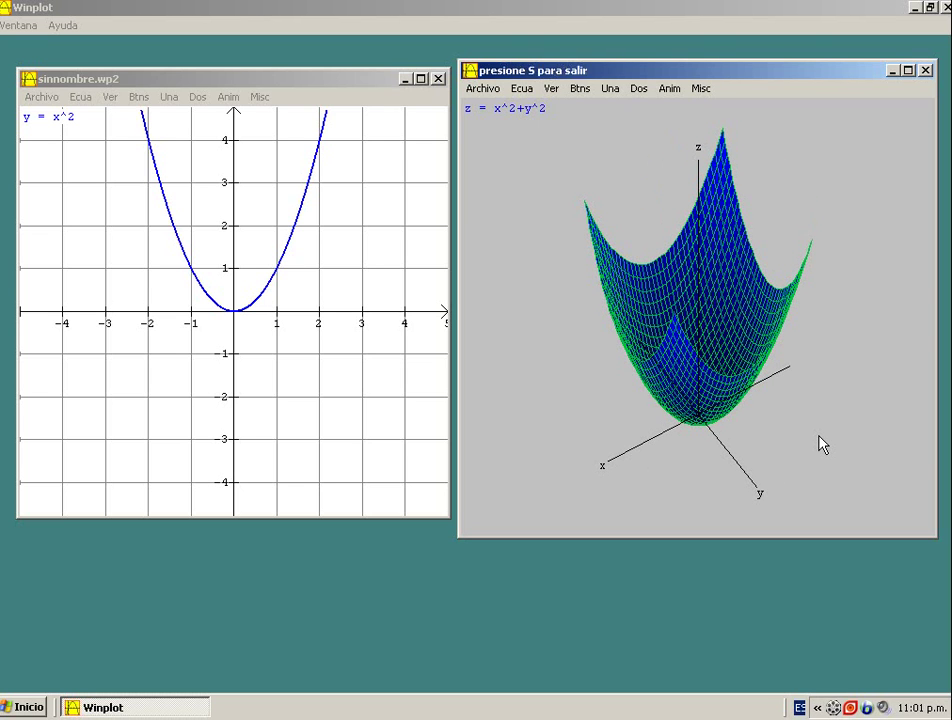
pyautogui.press('Down')
pyautogui.press('Down')
pyautogui.press('Down')
pyautogui.press('Down')
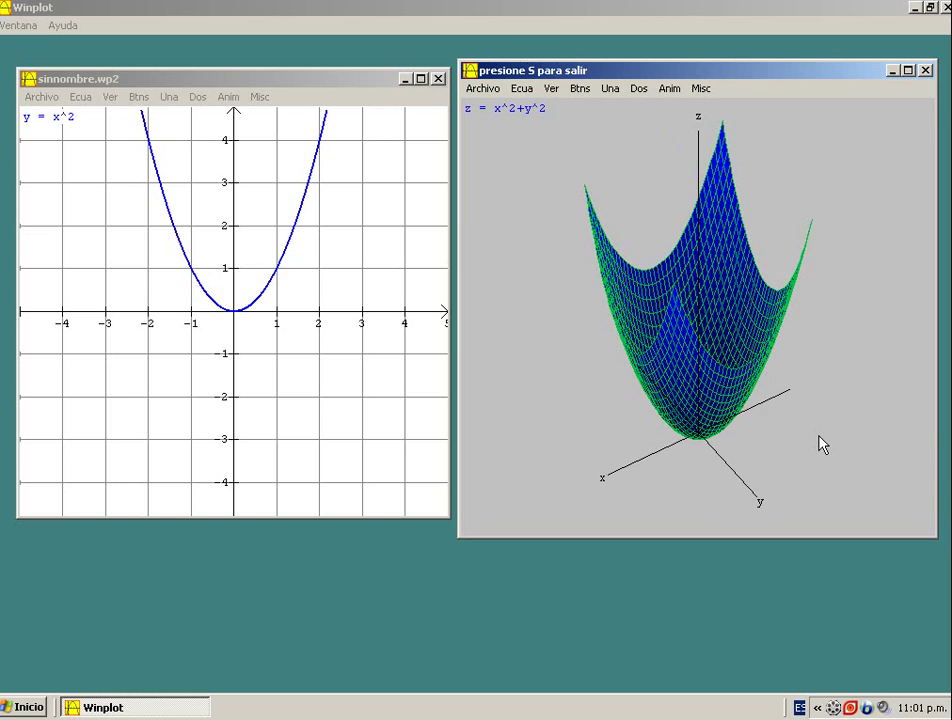
pyautogui.press('Down')
pyautogui.press('Down')
pyautogui.press('Down')
pyautogui.press('Down')
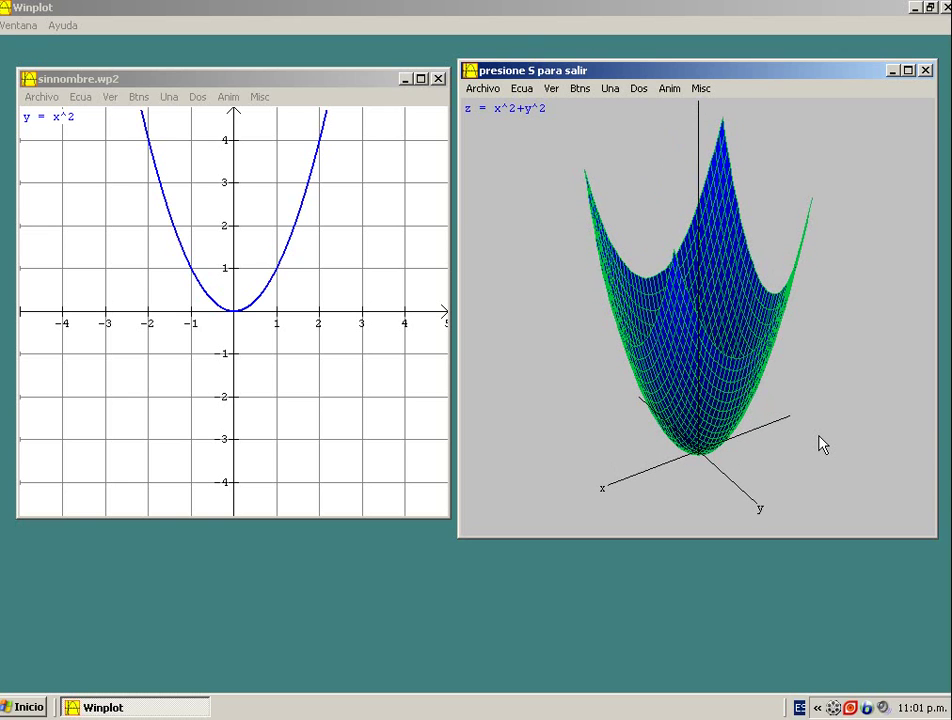
pyautogui.press('Down')
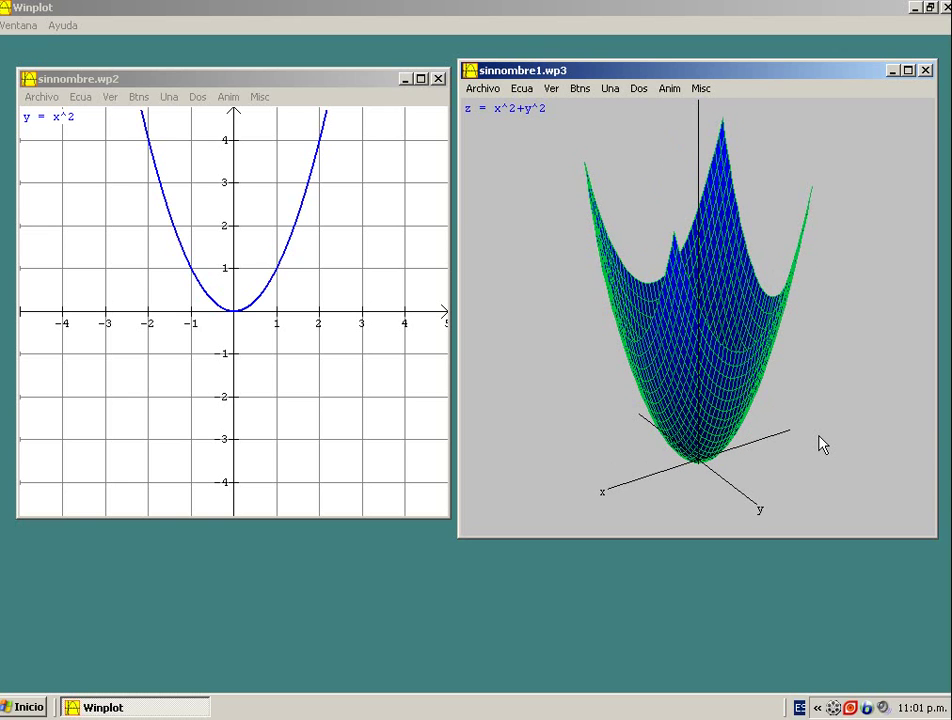
pyautogui.press('Down')
pyautogui.press('Down')
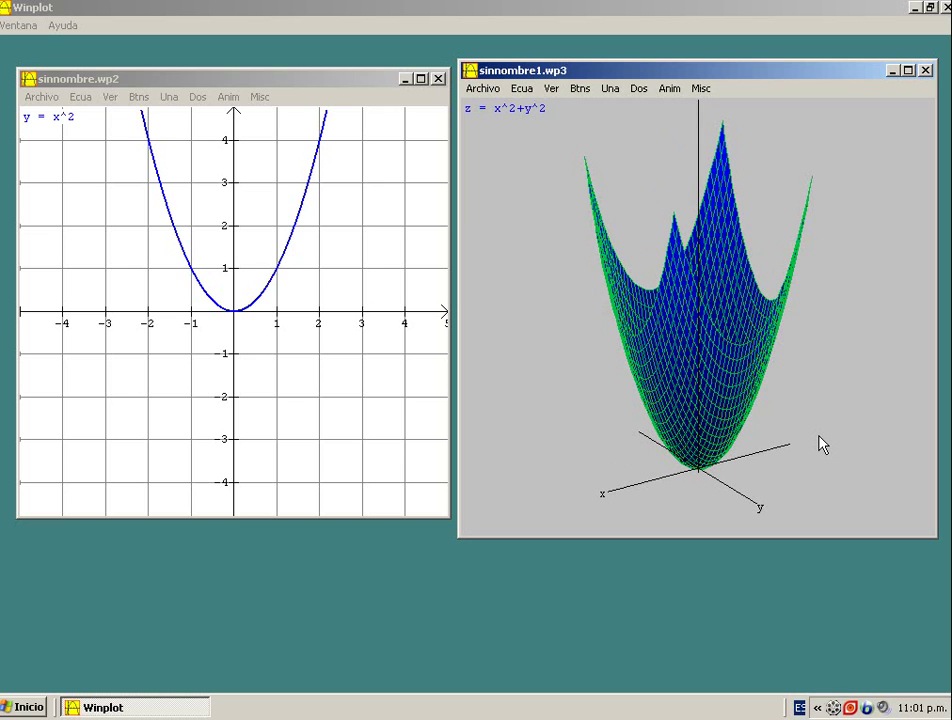
# Step: Turn the 3D graph slightly about the z axis so the x axis points more toward the viewer
pyautogui.press('Right')
pyautogui.press('Right')
pyautogui.press('Right')
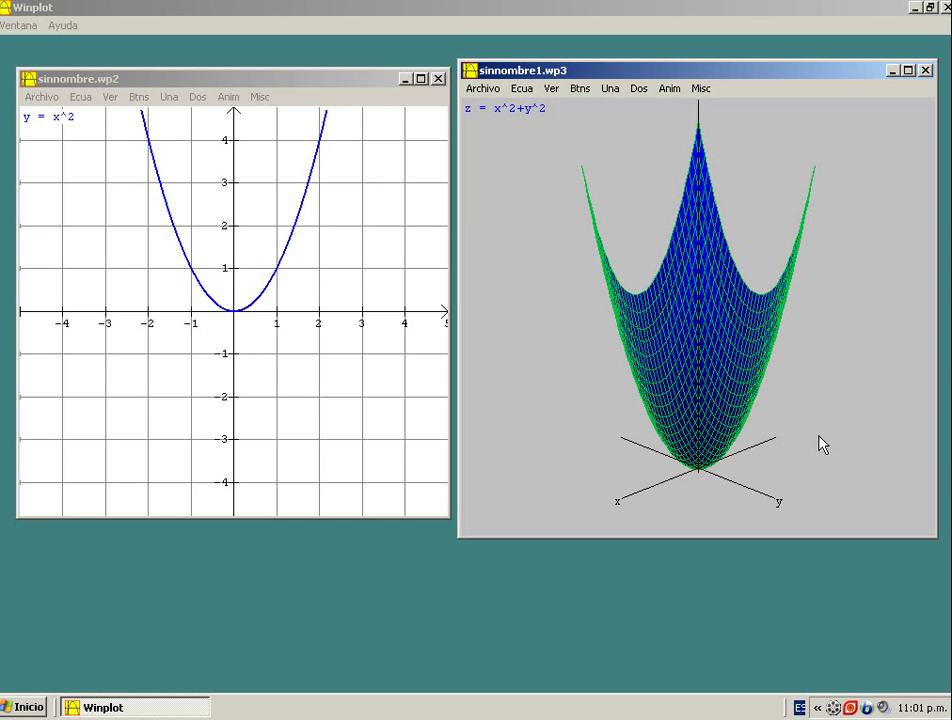
pyautogui.press('Right')
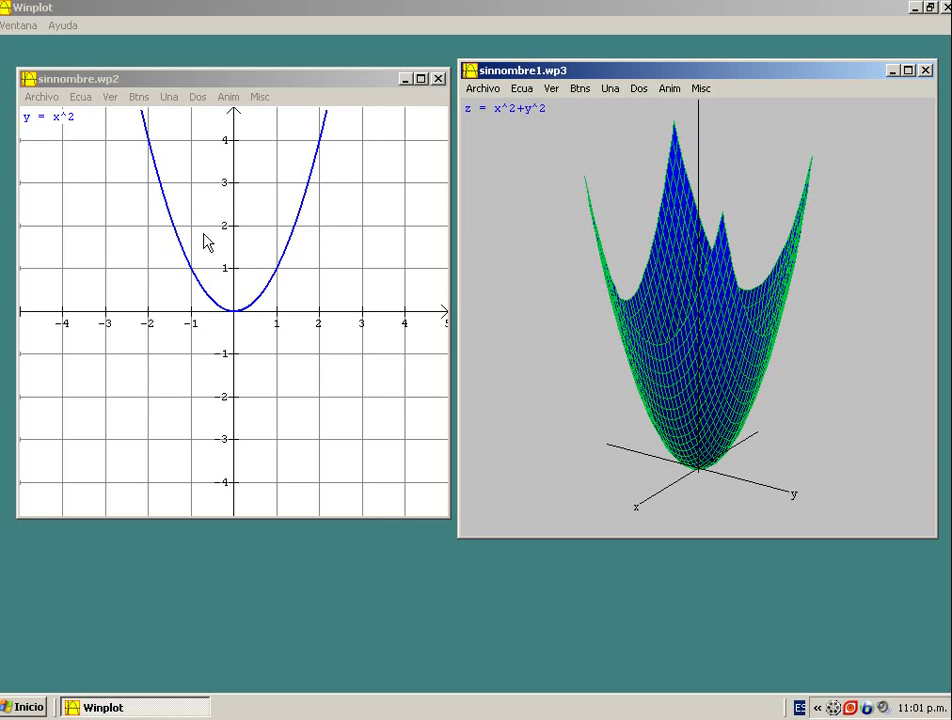
# Step: Trace the surface z = x^2+y^2 by animating its x value back and forth, stopping at about 1.84
pyautogui.click(589, 92)
pyautogui.moveTo(605, 95)
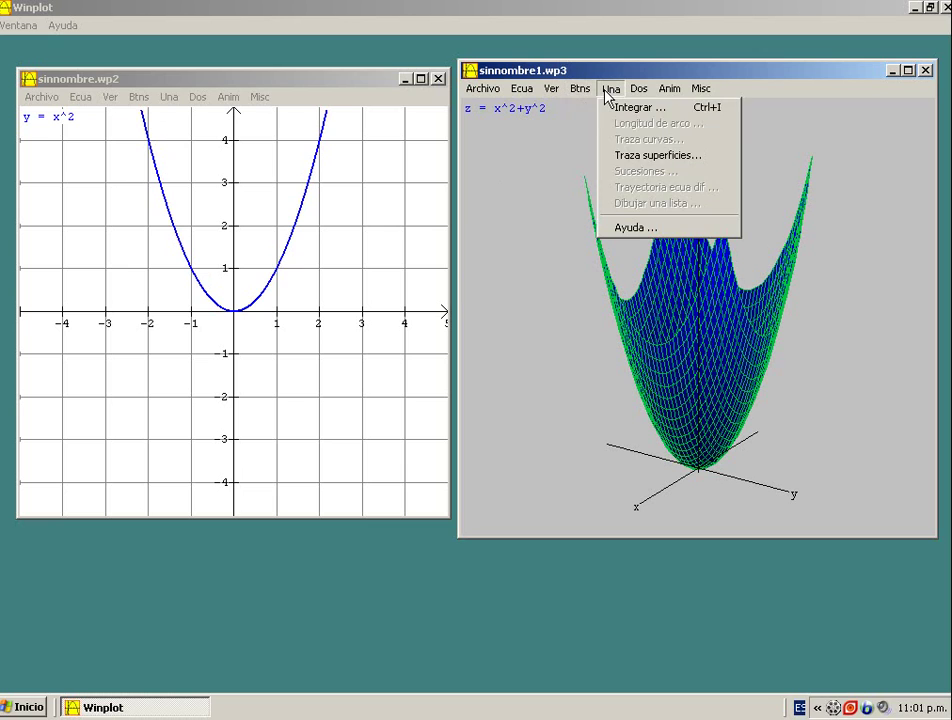
pyautogui.click(633, 157)
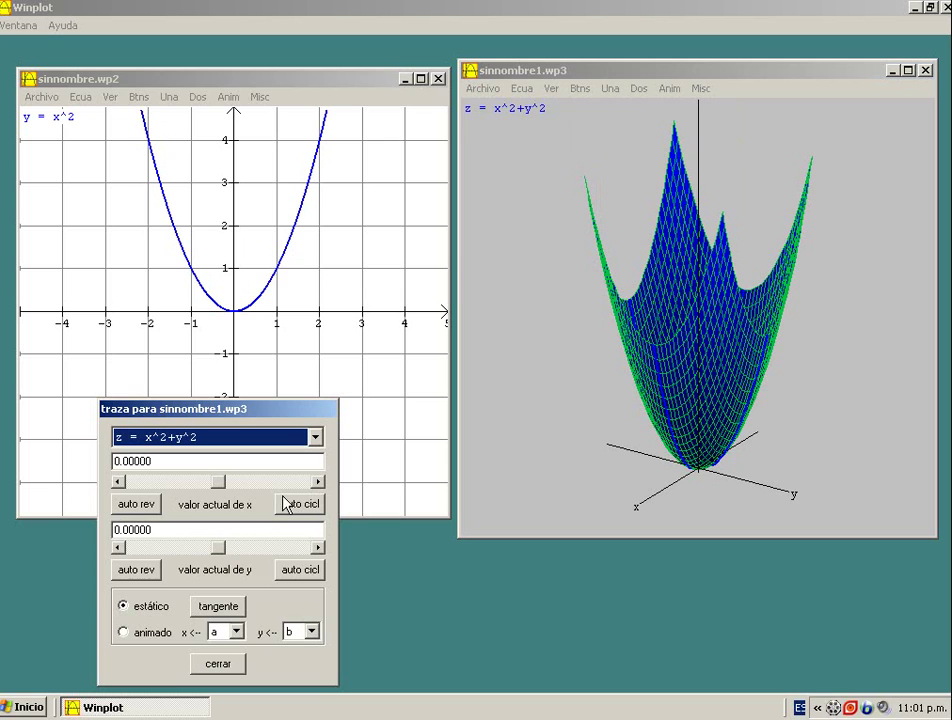
pyautogui.click(148, 507)
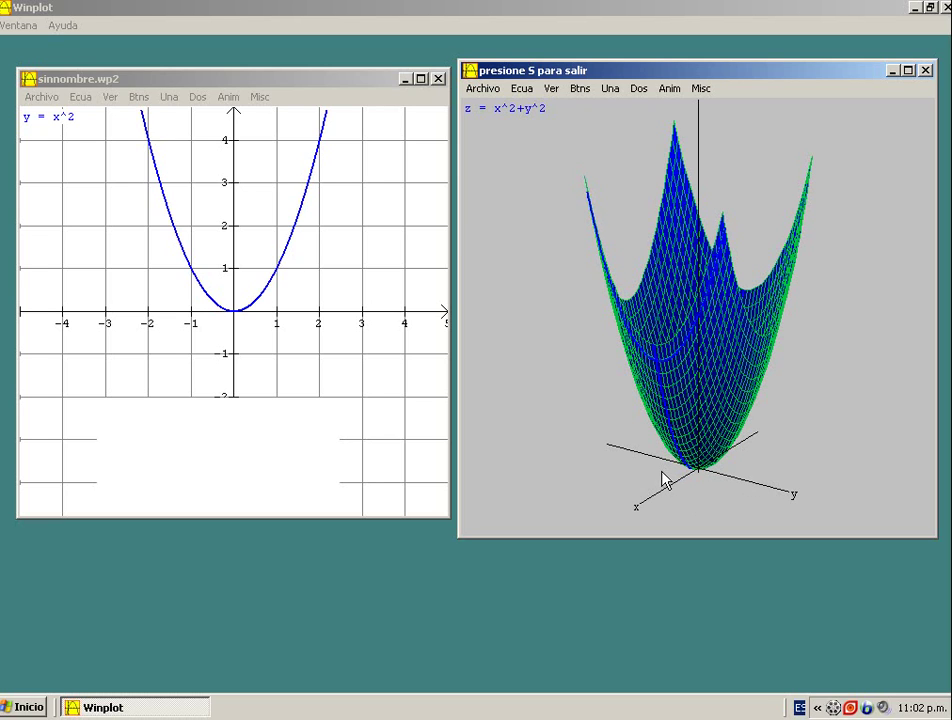
pyautogui.press('s')
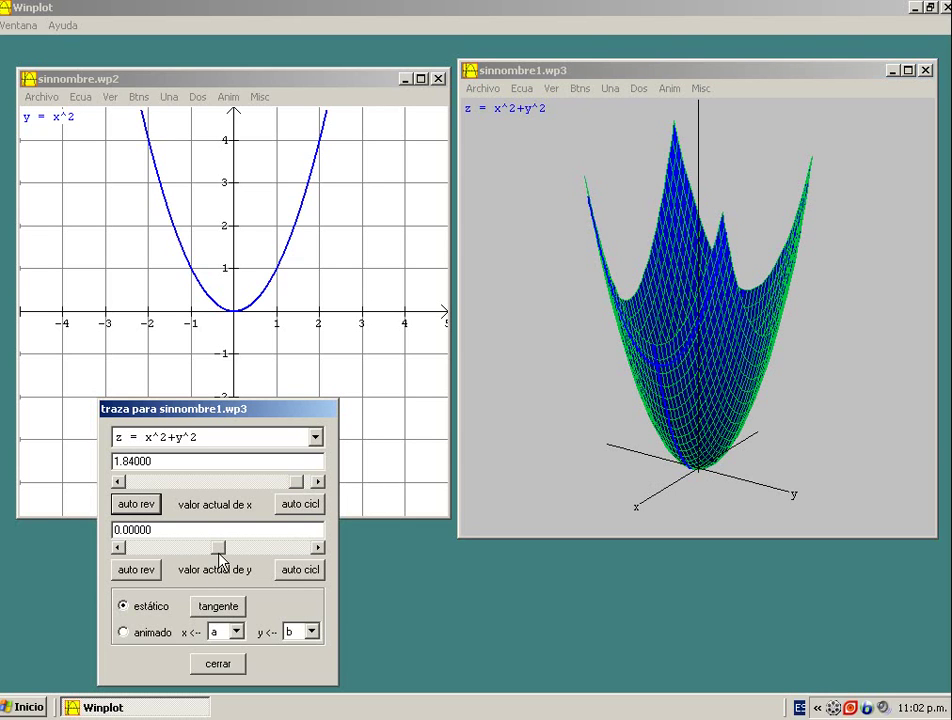
# Step: Animate the trace's y value back and forth, stop it at about 1.04 and close the trace
pyautogui.click(142, 569)
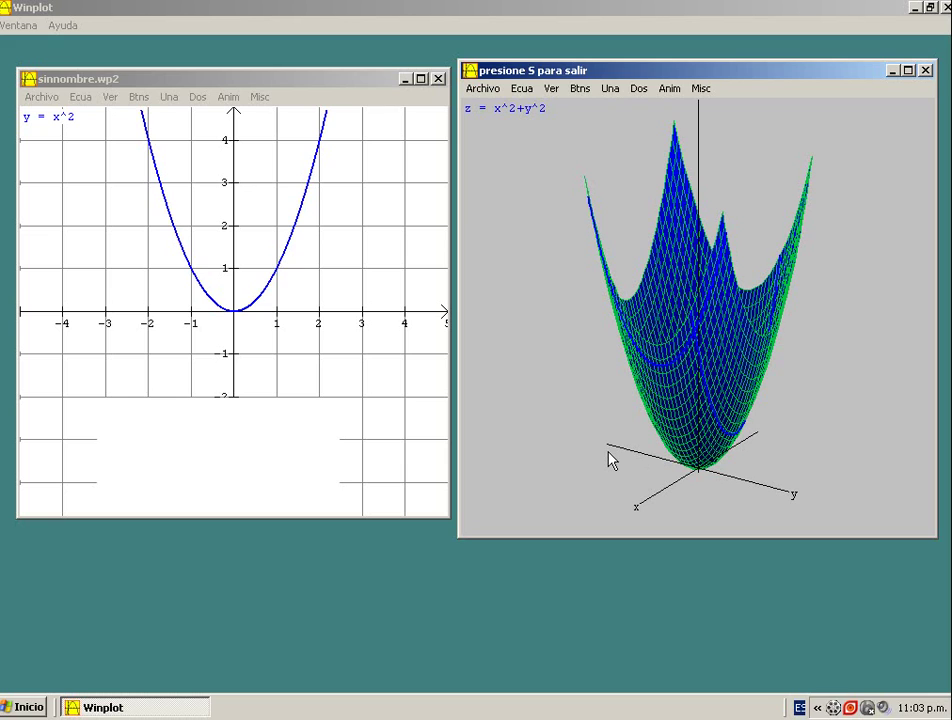
pyautogui.press('s')
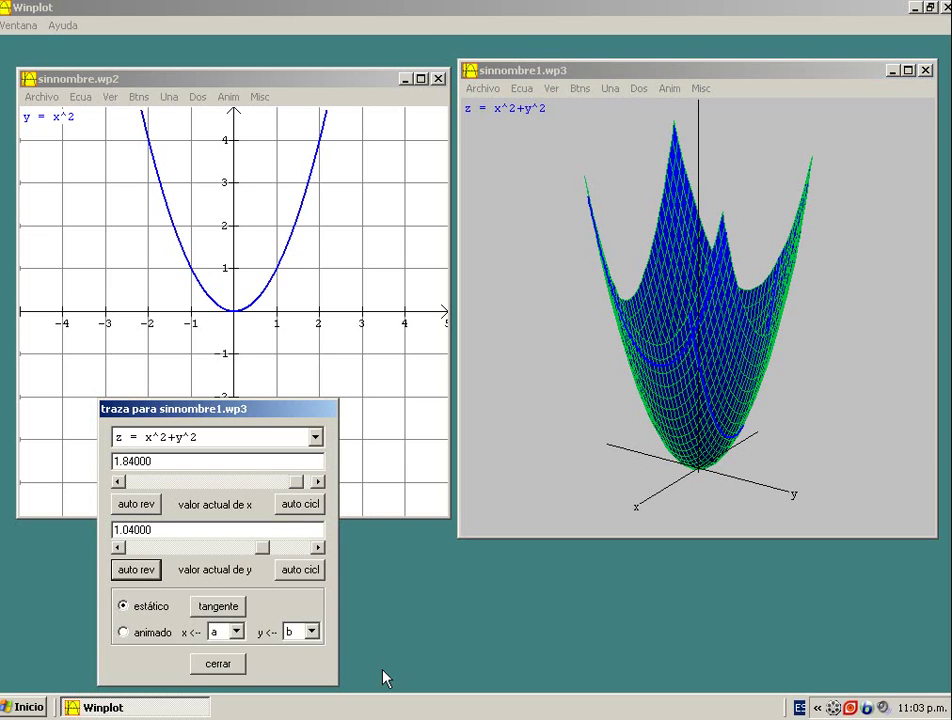
pyautogui.click(222, 665)
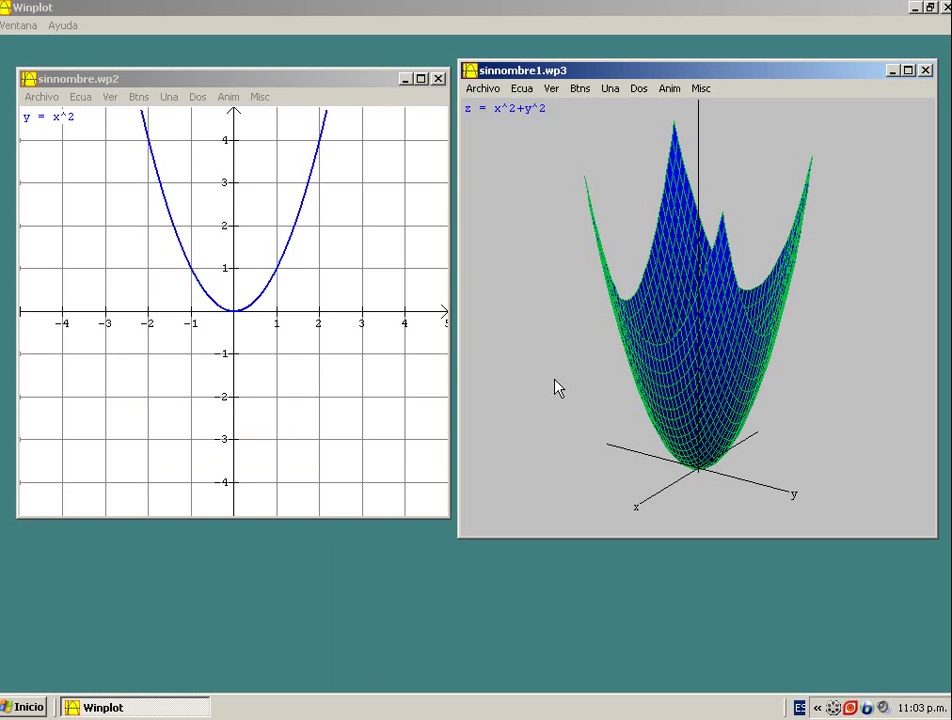
# Step: Run the automatic rotation of the 3D graph to view the surface turning, and stop it
pyautogui.hotkey('ctrl', 'r')
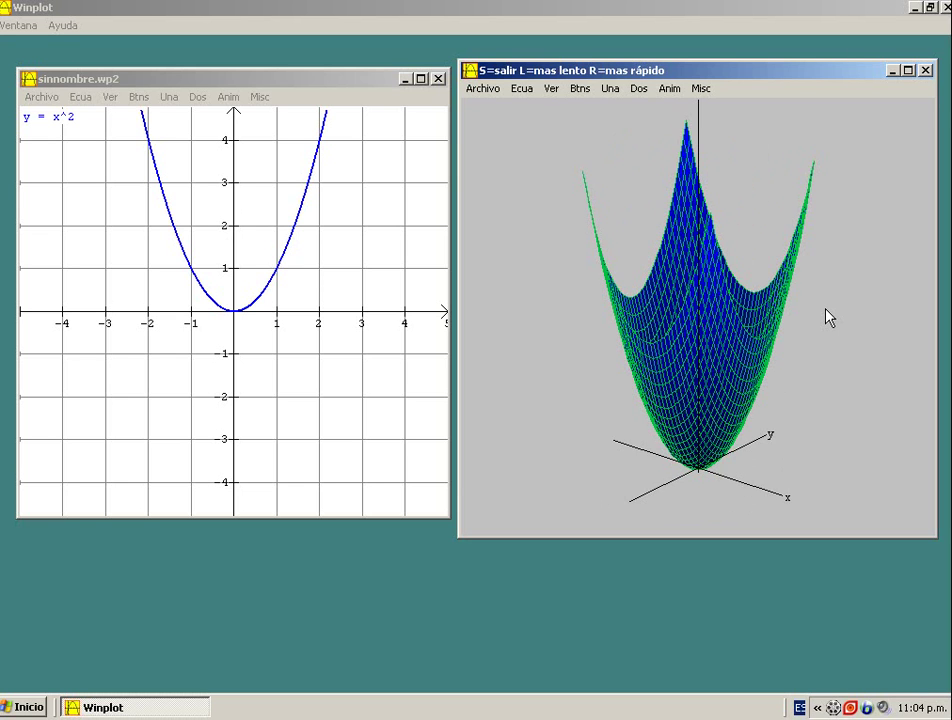
pyautogui.press('s')
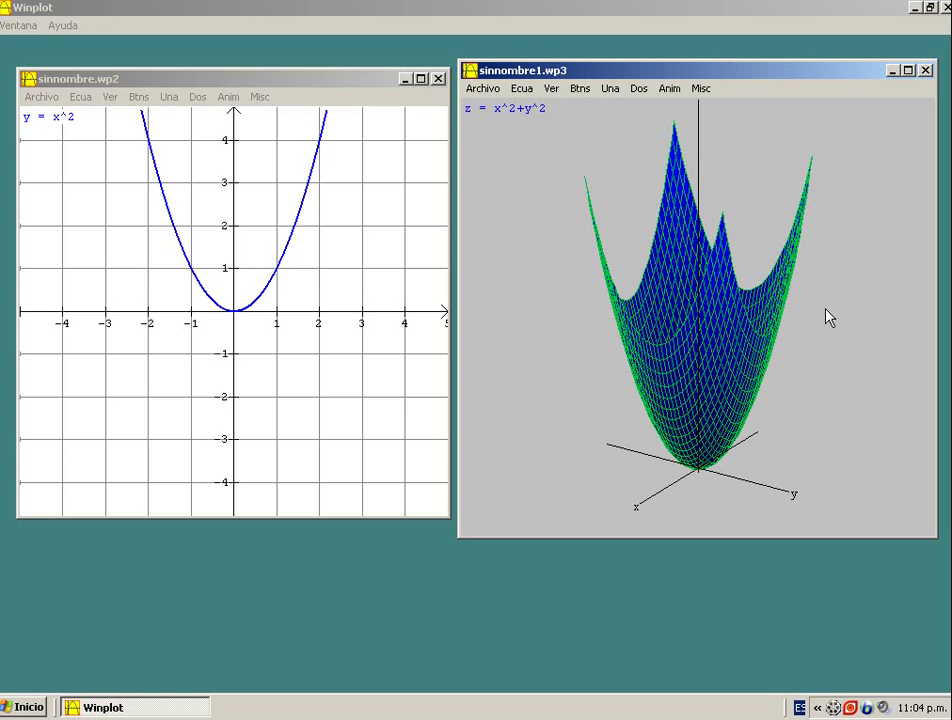